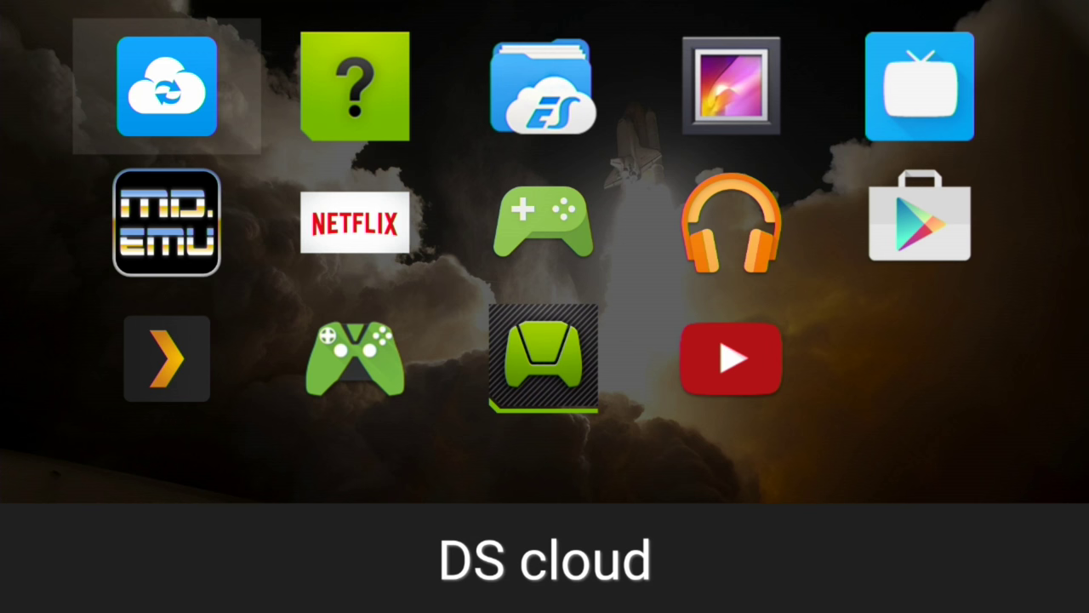
{"action": "key", "text": "Escape"}
{"action": "key", "text": "Right"}
{"action": "key", "text": "Left"}
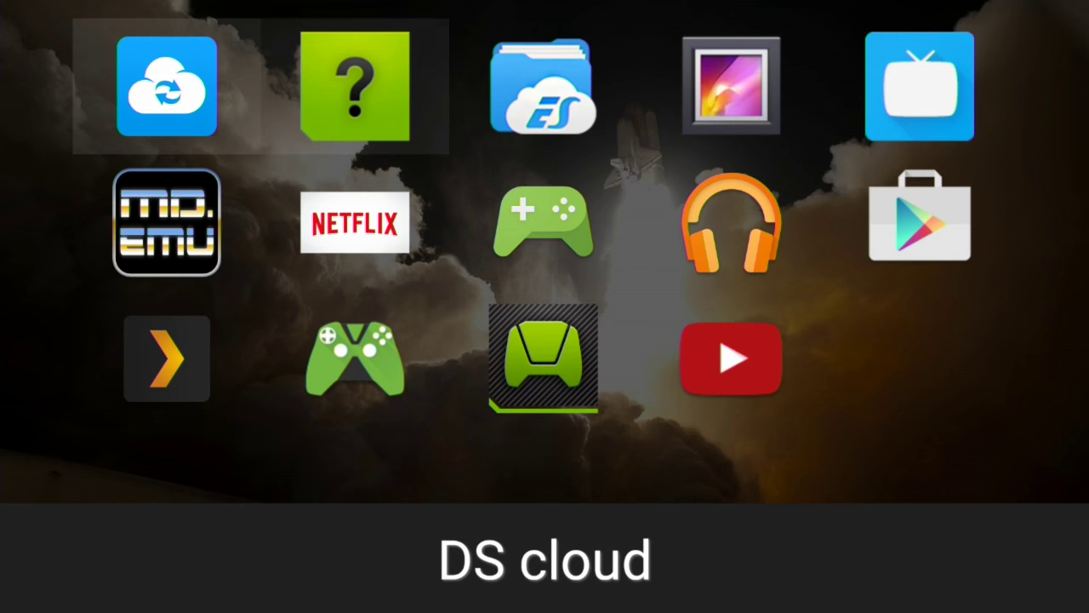
{"action": "key", "text": "Escape"}
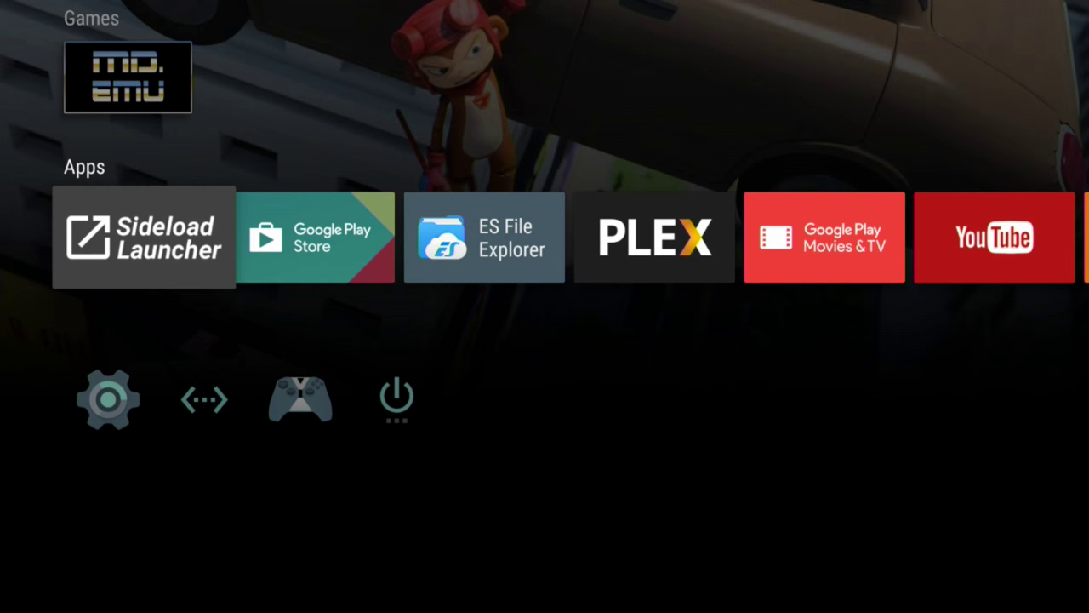
Open Sideload Launcher and launch the DS cloud app from it.
{"action": "key", "text": "Return"}
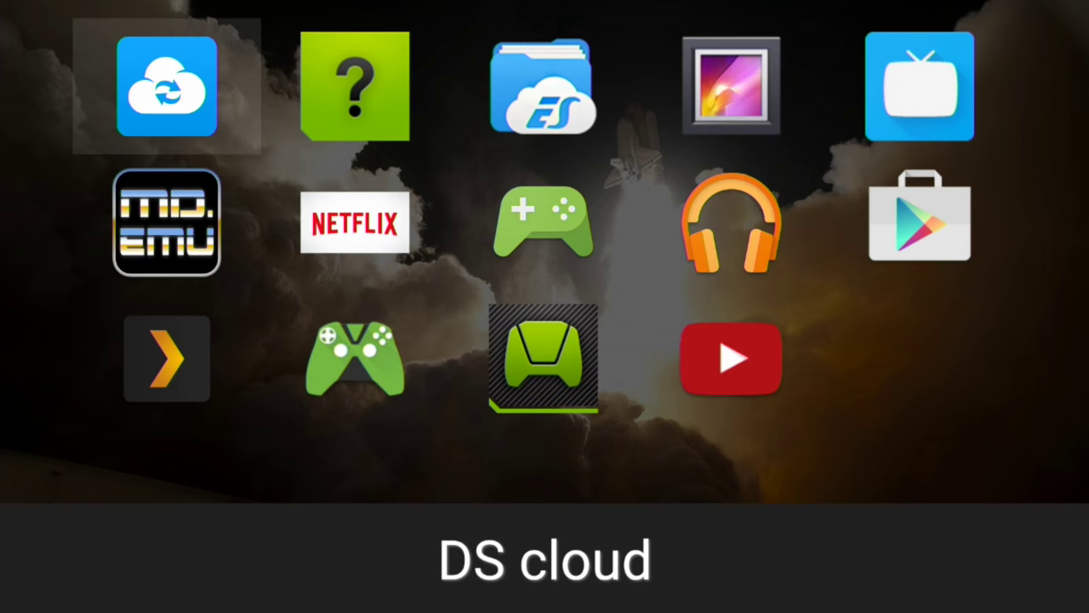
{"action": "key", "text": "Right"}
{"action": "key", "text": "Left"}
{"action": "key", "text": "Return"}
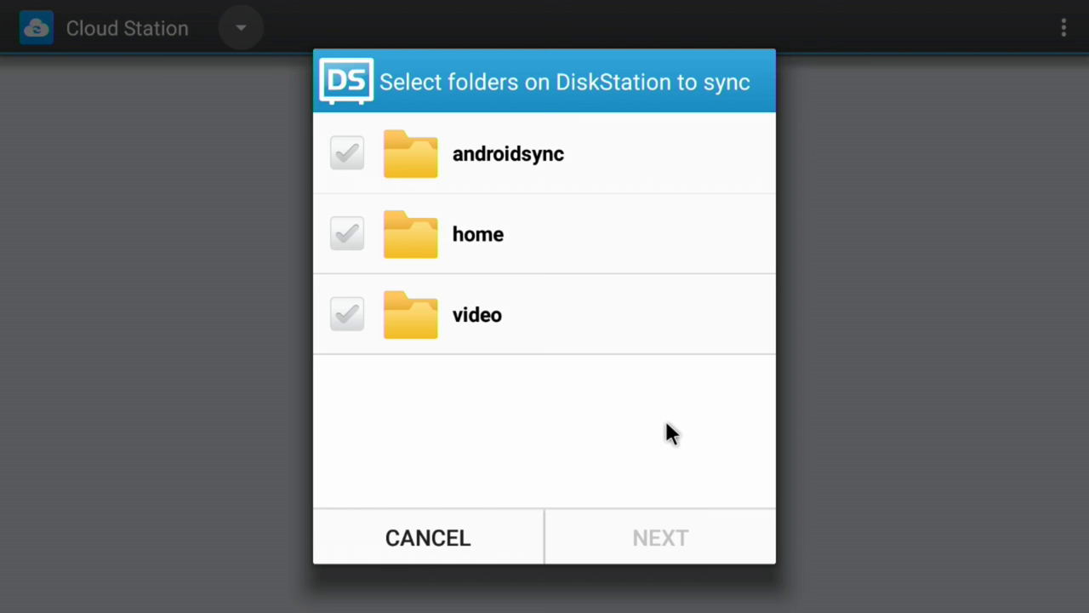
Choose the androidsync folder on the DiskStation and pair it with a new local folder named retro in internal storage.
{"action": "left_click", "coordinate": [348, 151]}
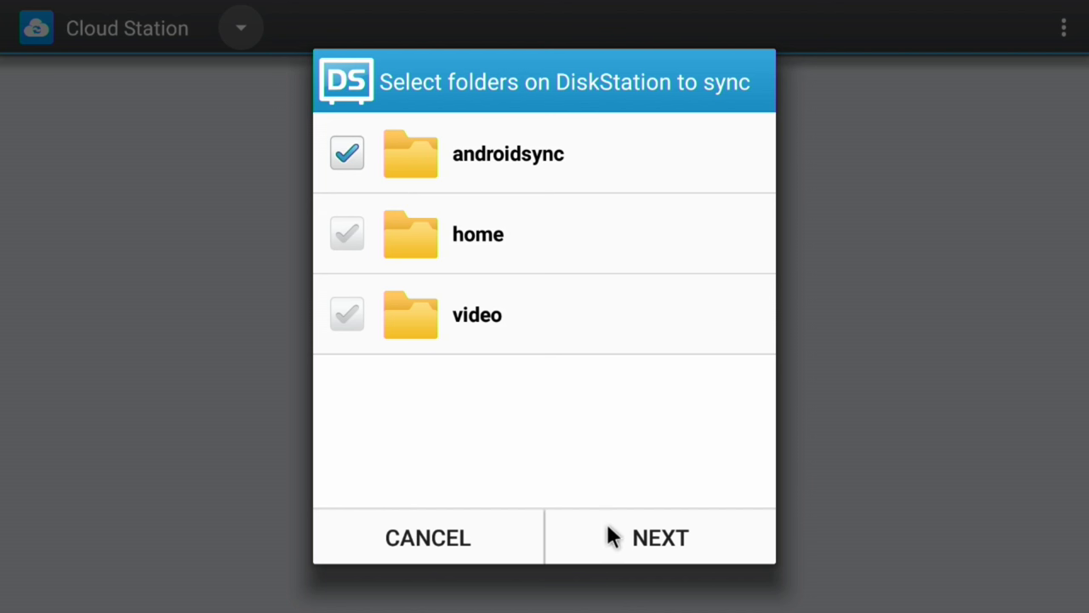
{"action": "left_click", "coordinate": [638, 536]}
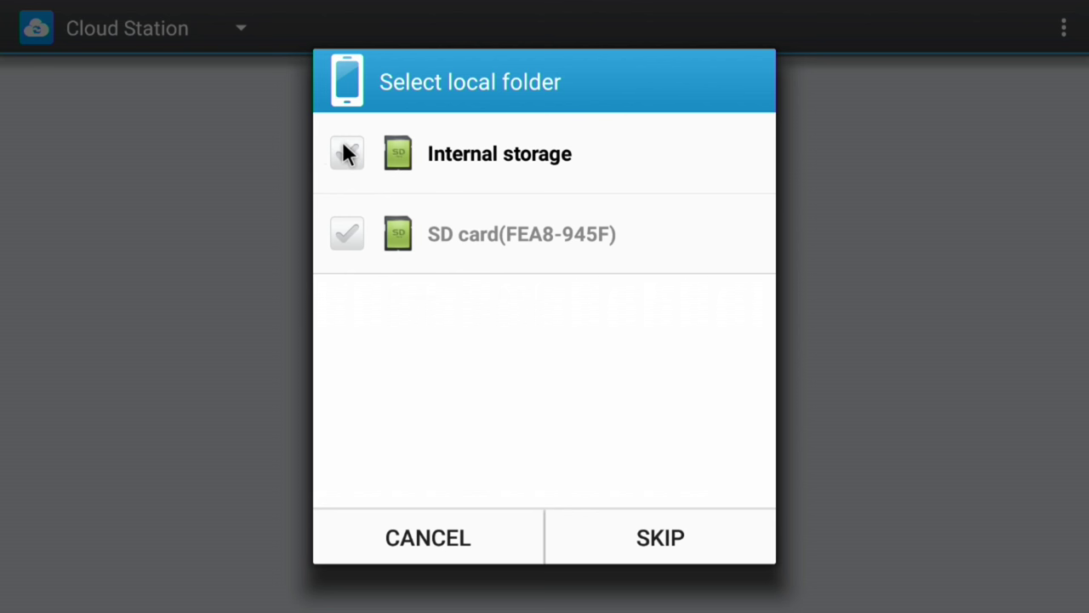
{"action": "left_click", "coordinate": [488, 162]}
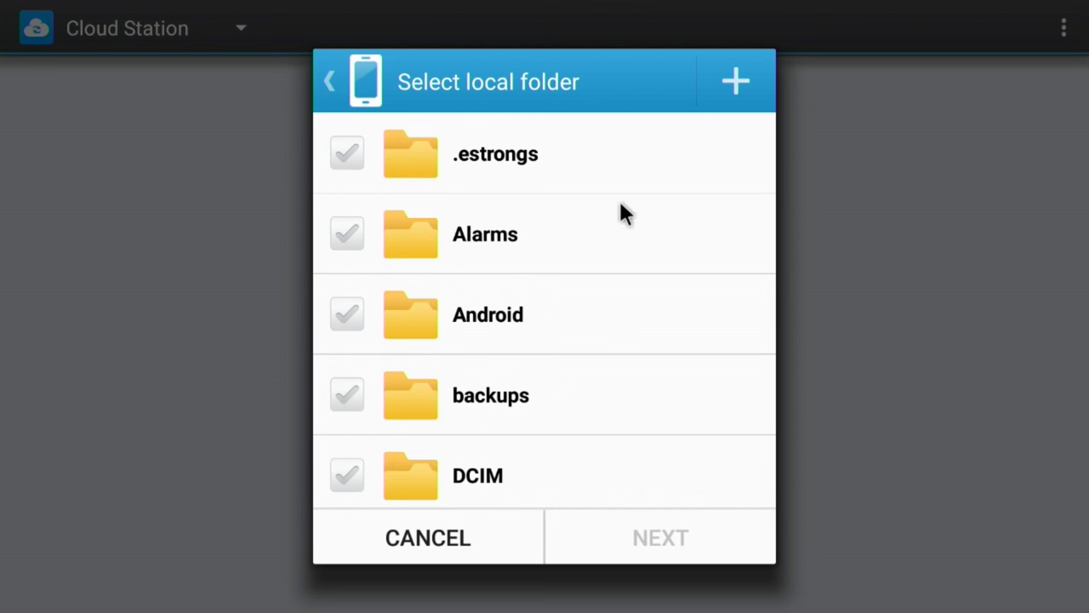
{"action": "left_click", "coordinate": [737, 82]}
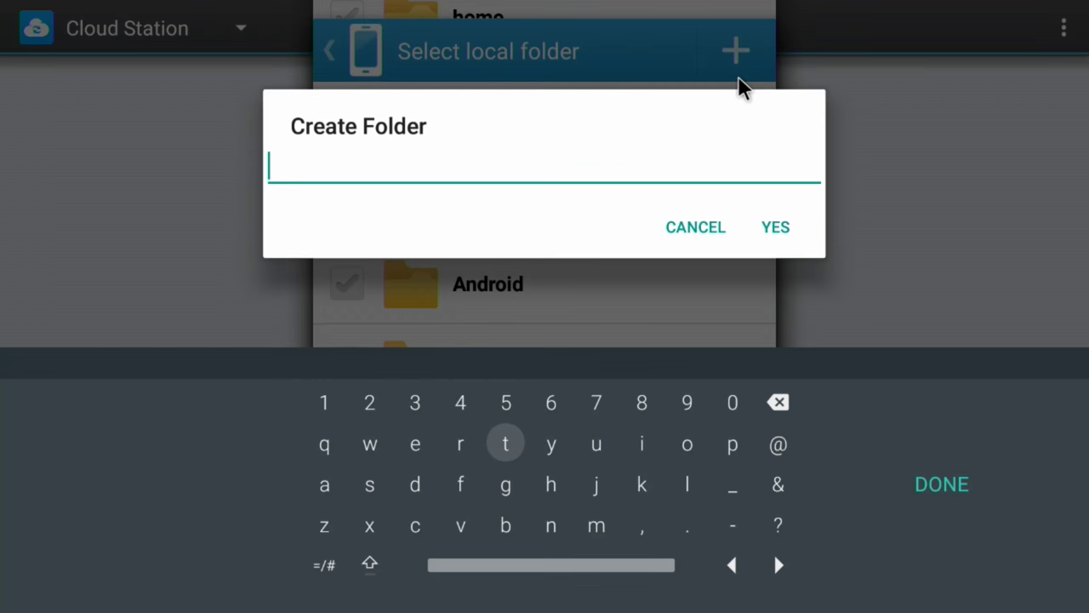
{"action": "type", "text": "retro"}
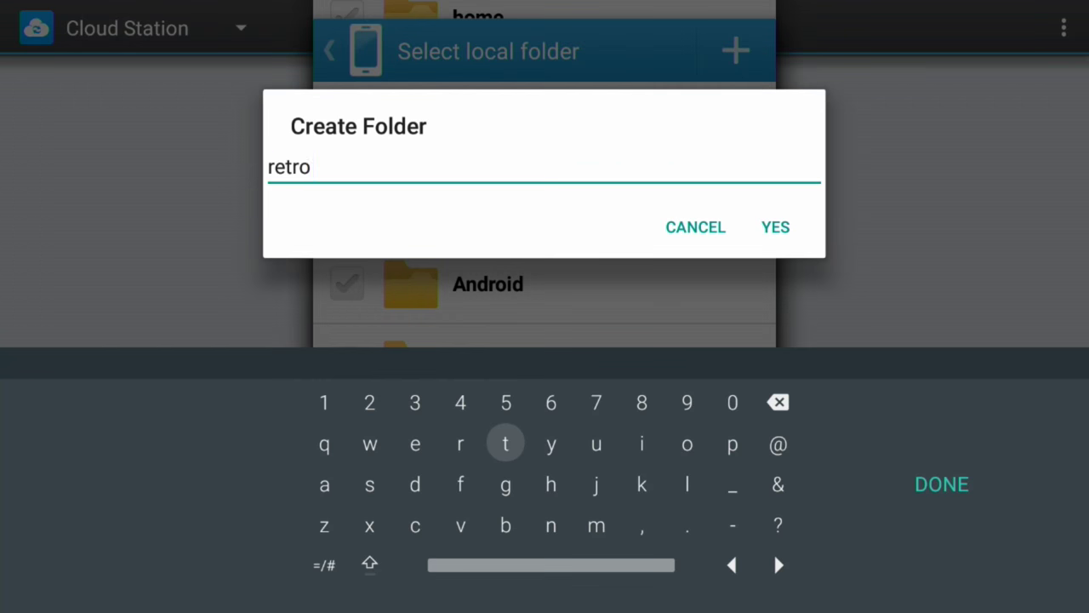
{"action": "left_click", "coordinate": [775, 233]}
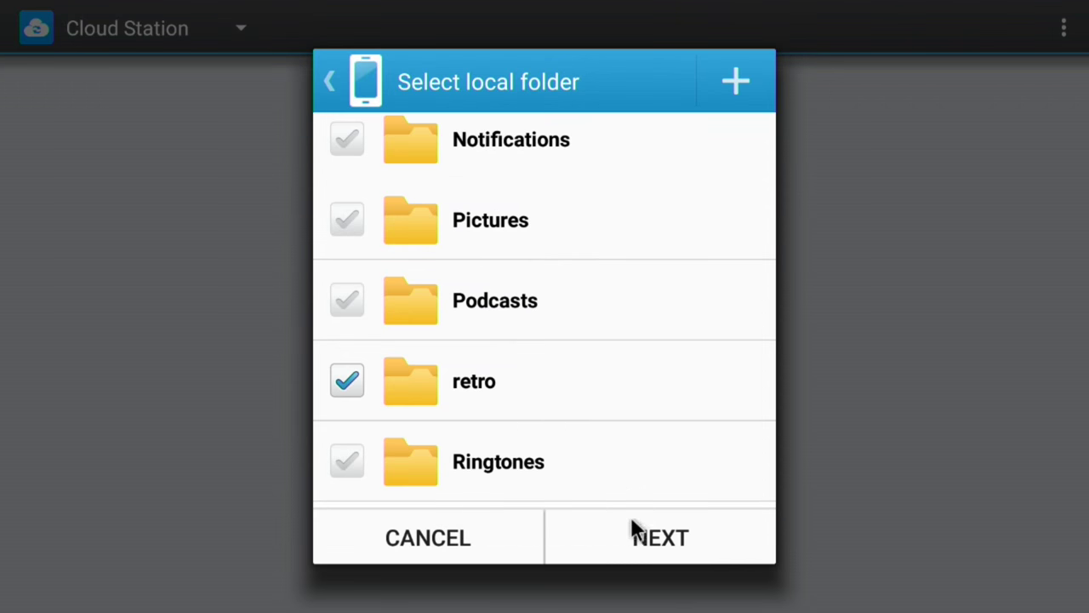
{"action": "left_click", "coordinate": [632, 522]}
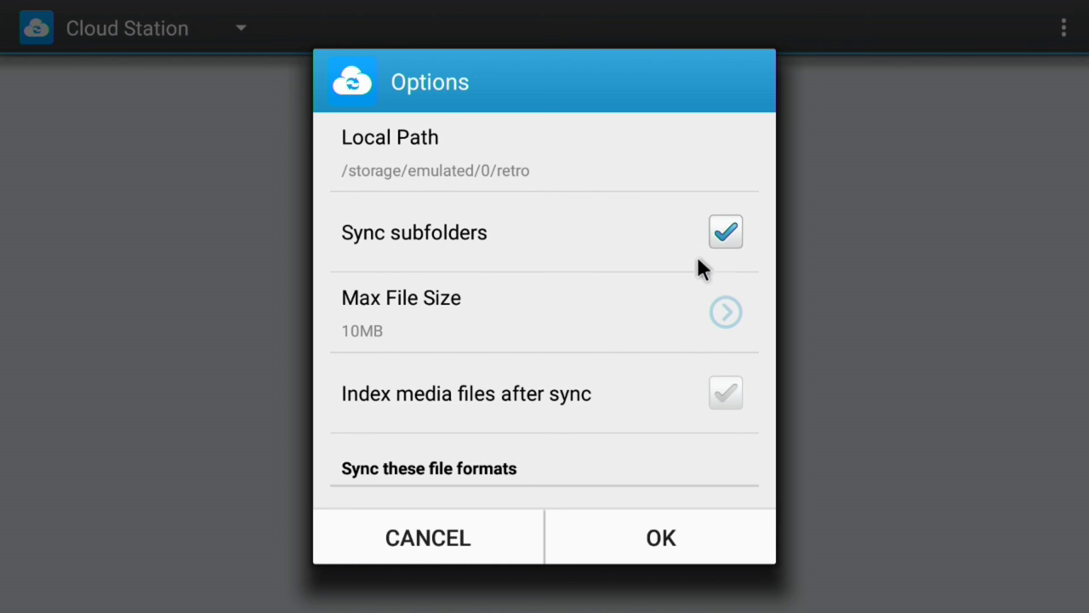
Review the sync options for the folder pair, including the local path, subfolders, size limit and synced file formats.
{"action": "scroll", "coordinate": [659, 290], "scroll_direction": "down", "scroll_amount": 5}
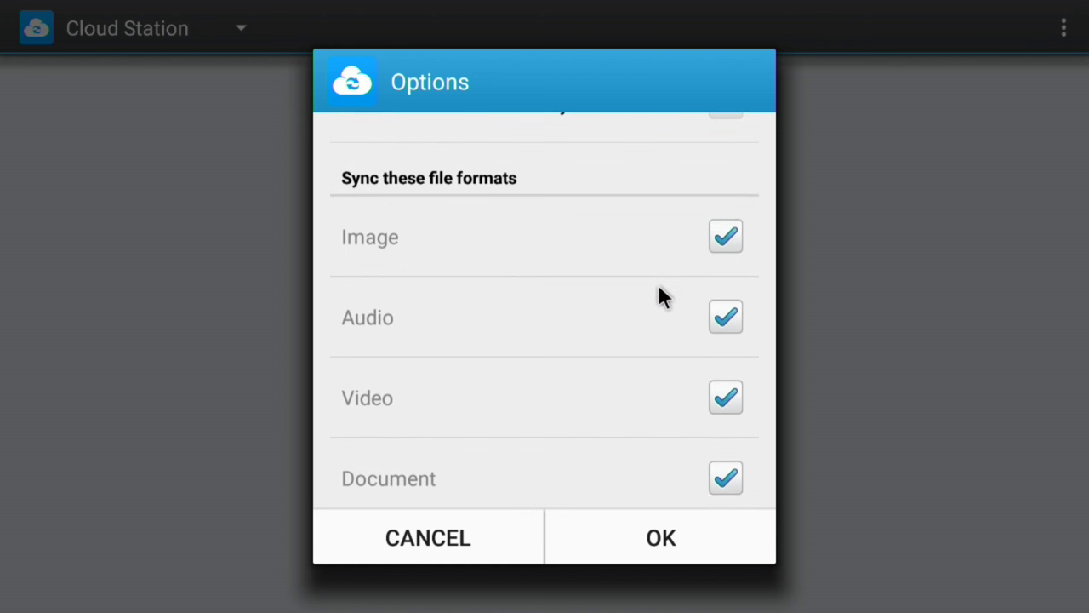
{"action": "scroll", "coordinate": [660, 289], "scroll_direction": "up", "scroll_amount": 5}
{"action": "scroll", "coordinate": [663, 297], "scroll_direction": "down", "scroll_amount": 5}
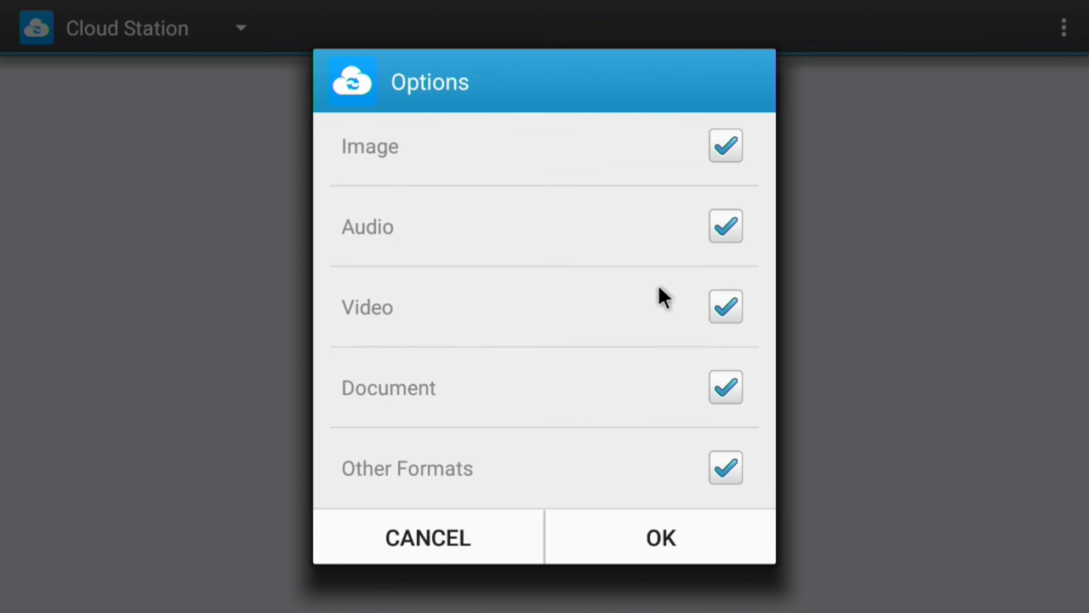
{"action": "scroll", "coordinate": [659, 288], "scroll_direction": "up", "scroll_amount": 5}
{"action": "scroll", "coordinate": [659, 288], "scroll_direction": "down", "scroll_amount": 5}
{"action": "scroll", "coordinate": [663, 297], "scroll_direction": "up", "scroll_amount": 5}
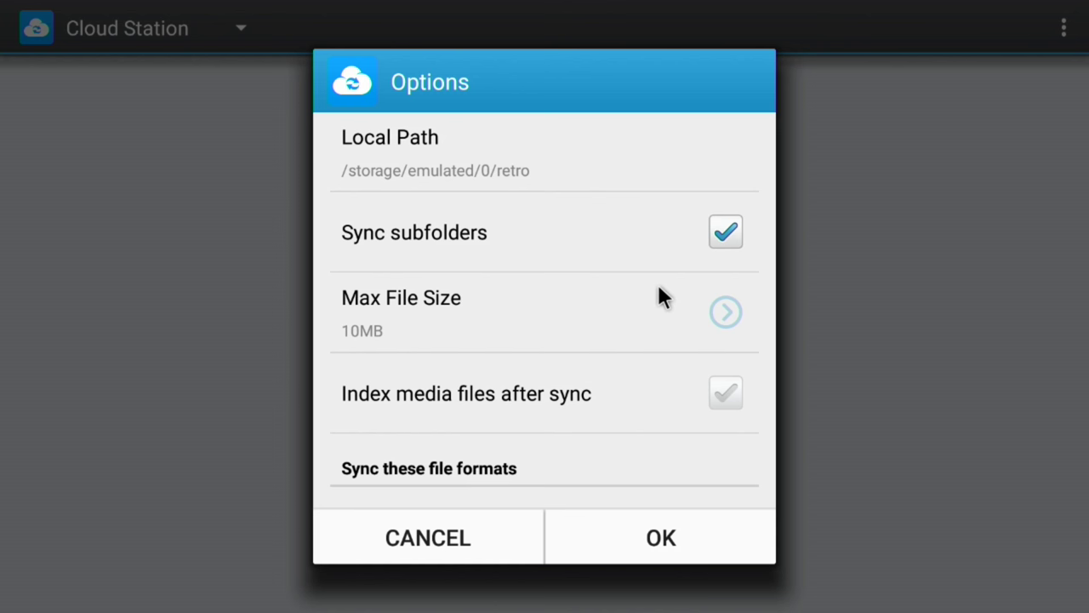
{"action": "scroll", "coordinate": [674, 301], "scroll_direction": "down", "scroll_amount": 5}
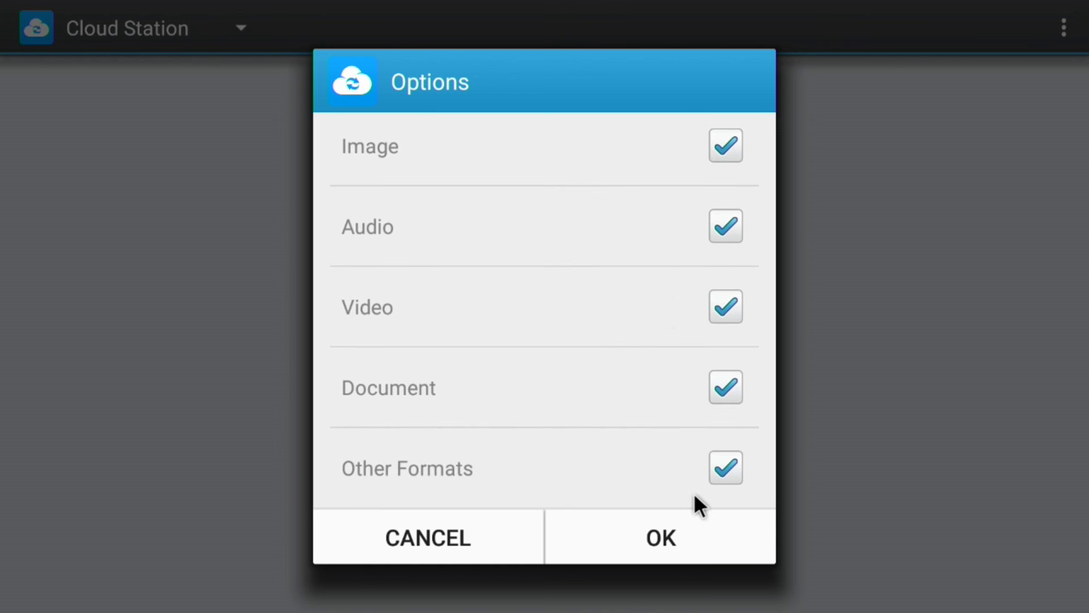
{"action": "scroll", "coordinate": [694, 449], "scroll_direction": "up", "scroll_amount": 5}
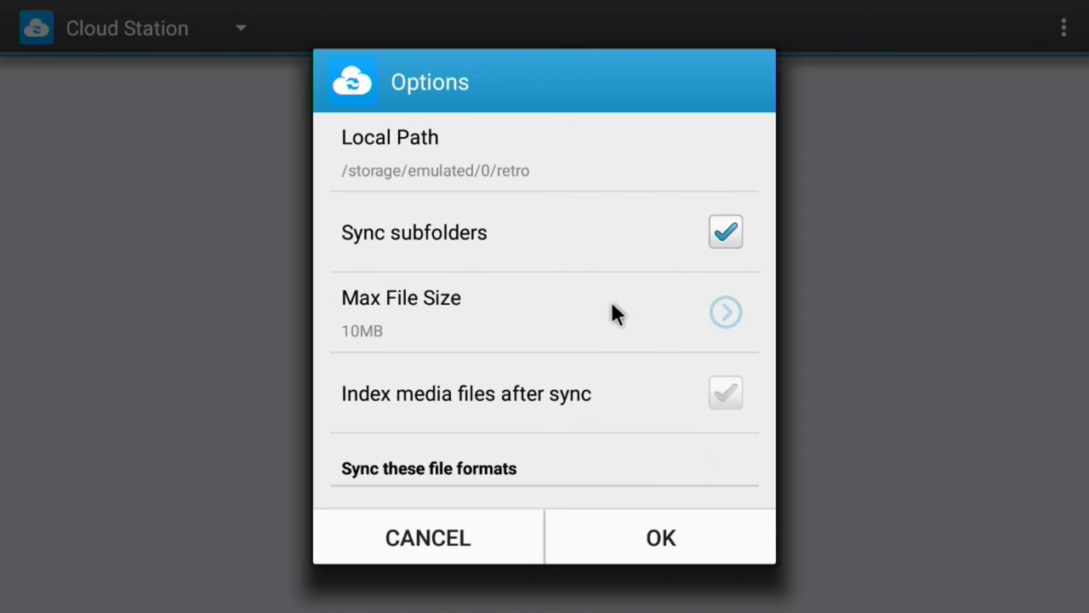
Set the maximum file size to 100MB and complete the sync setup for the retro folder.
{"action": "left_click", "coordinate": [726, 312]}
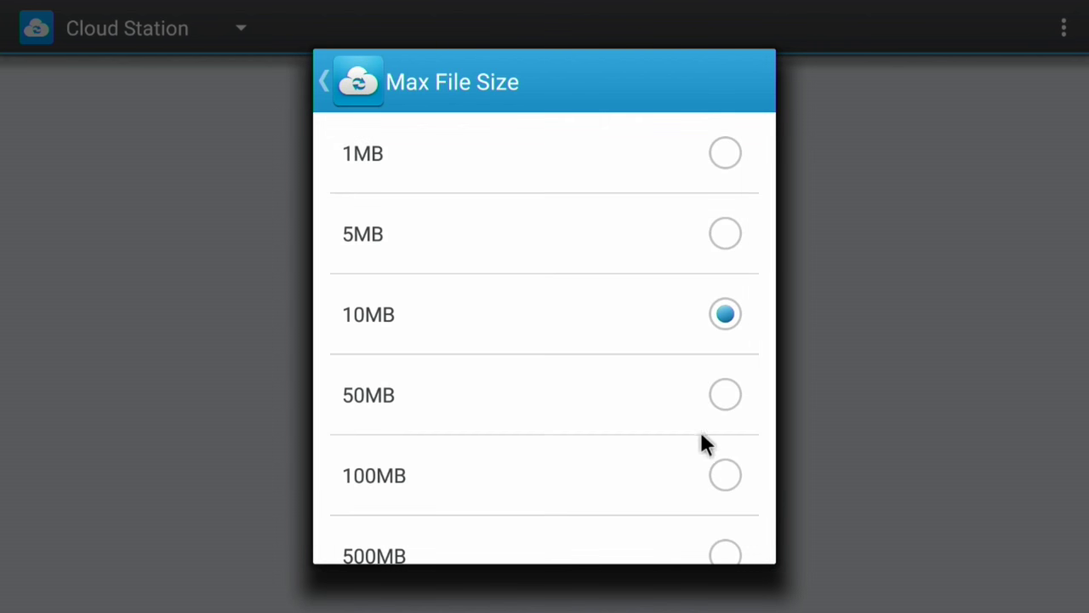
{"action": "left_click", "coordinate": [725, 474]}
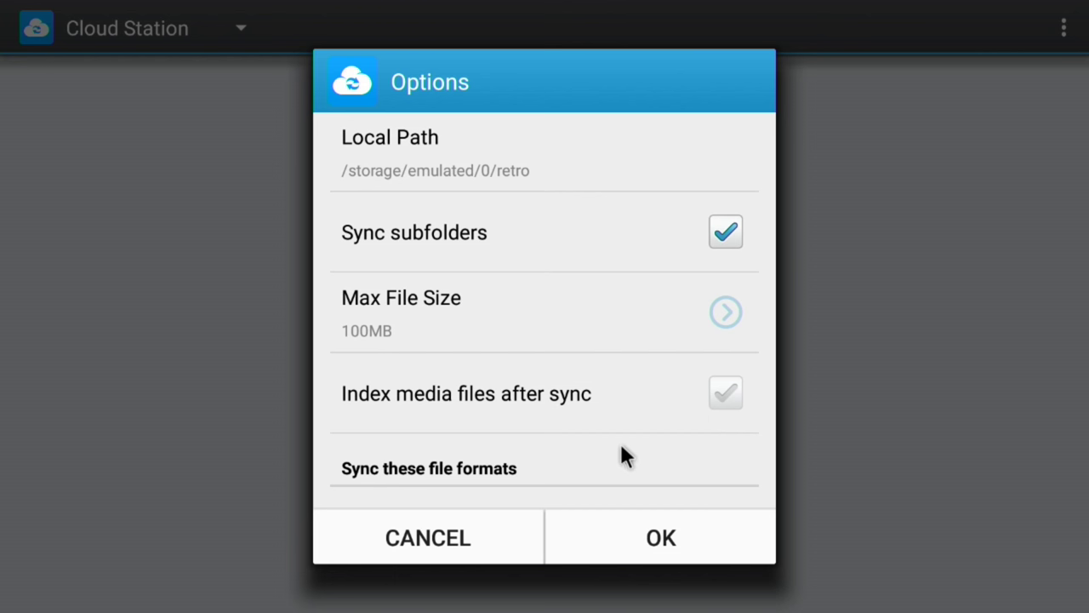
{"action": "scroll", "coordinate": [622, 457], "scroll_direction": "down", "scroll_amount": 5}
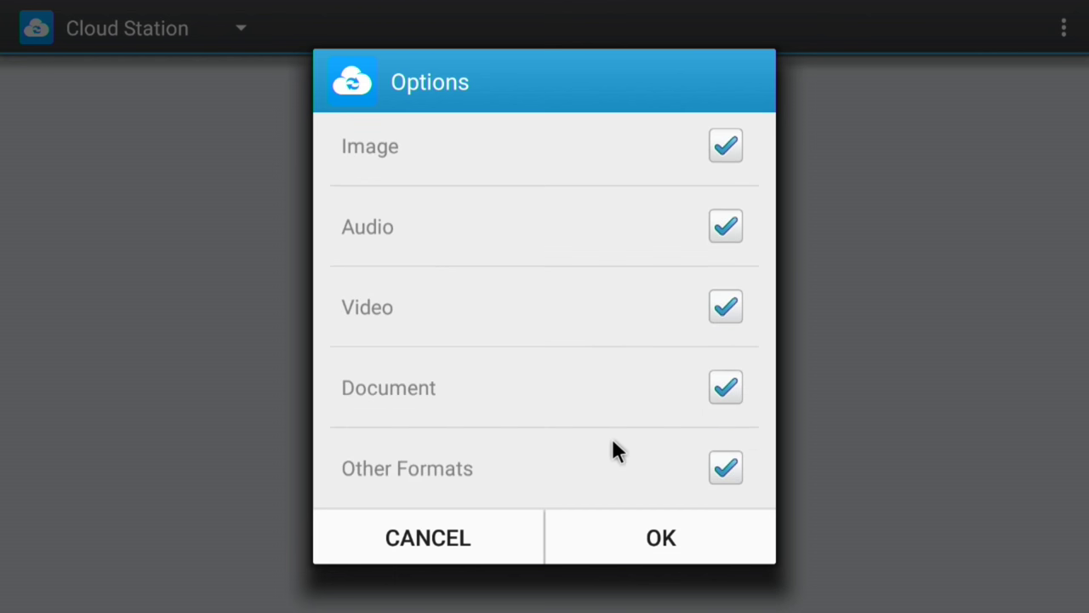
{"action": "left_click", "coordinate": [622, 544]}
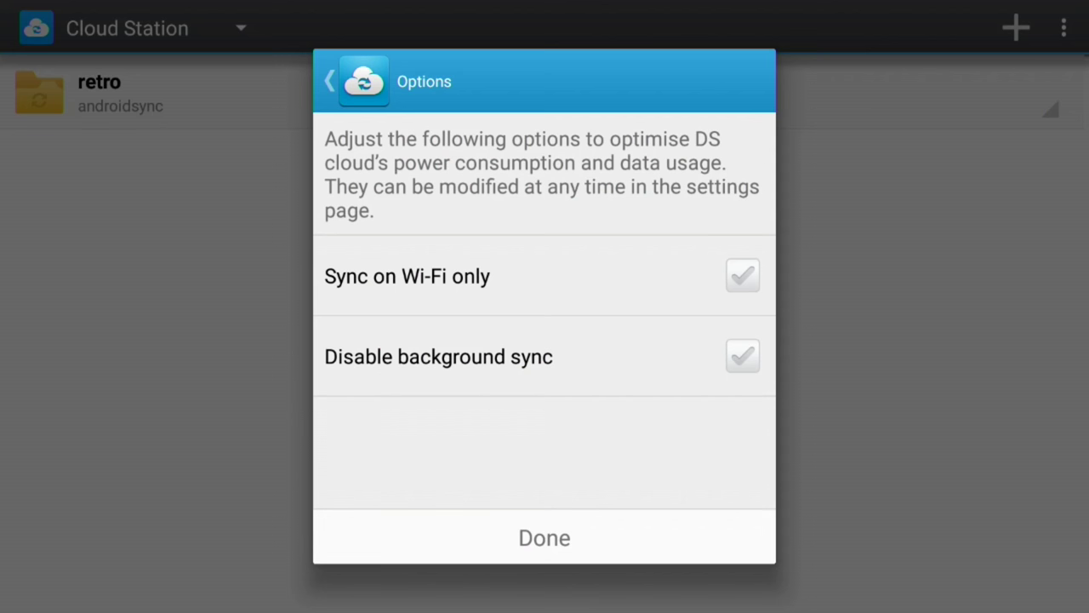
{"action": "left_click", "coordinate": [533, 536]}
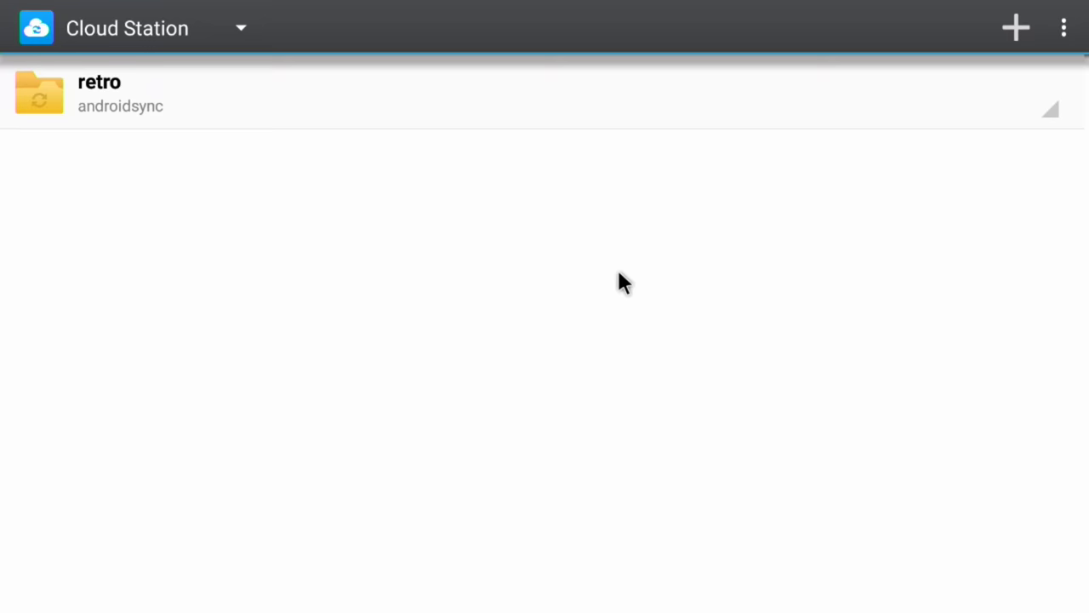
Return to the home screen and launch the MD.emu emulator from the Games row.
{"action": "key", "text": "Escape"}
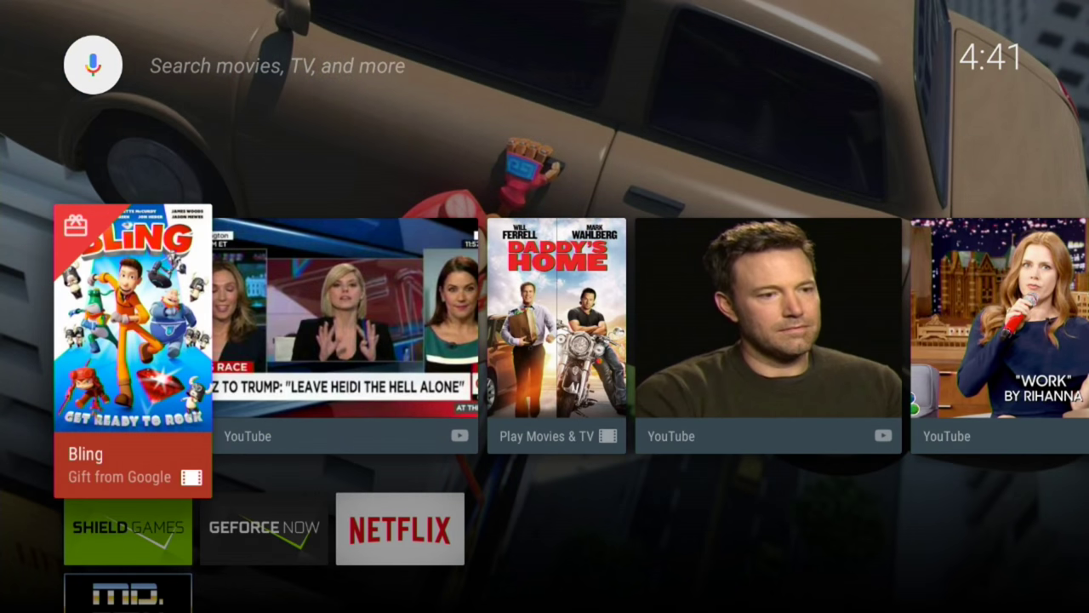
{"action": "key", "text": "Right"}
{"action": "key", "text": "Down"}
{"action": "key", "text": "Down"}
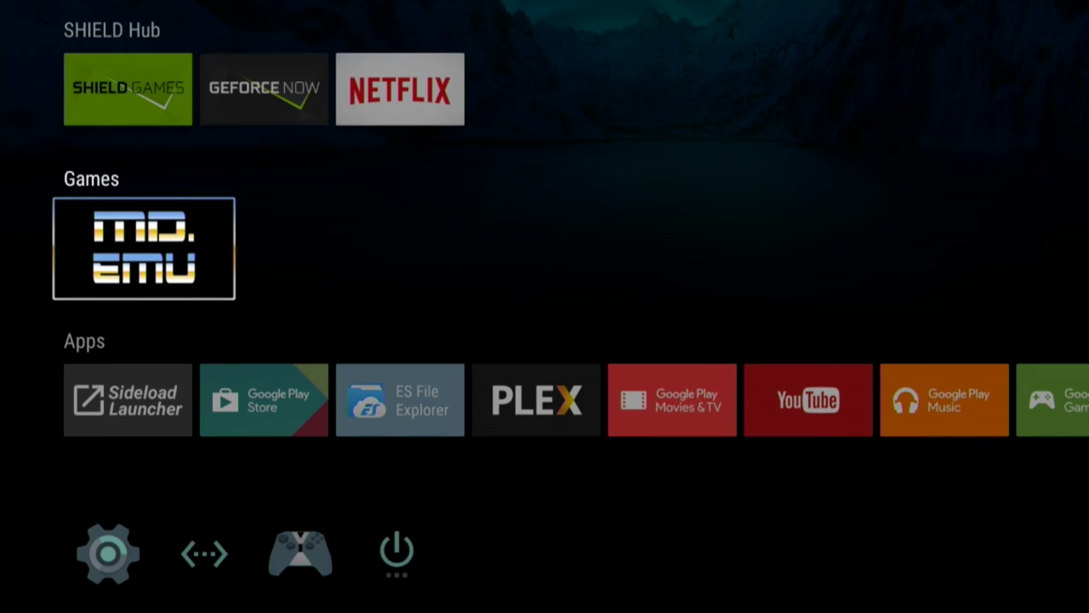
{"action": "key", "text": "Return"}
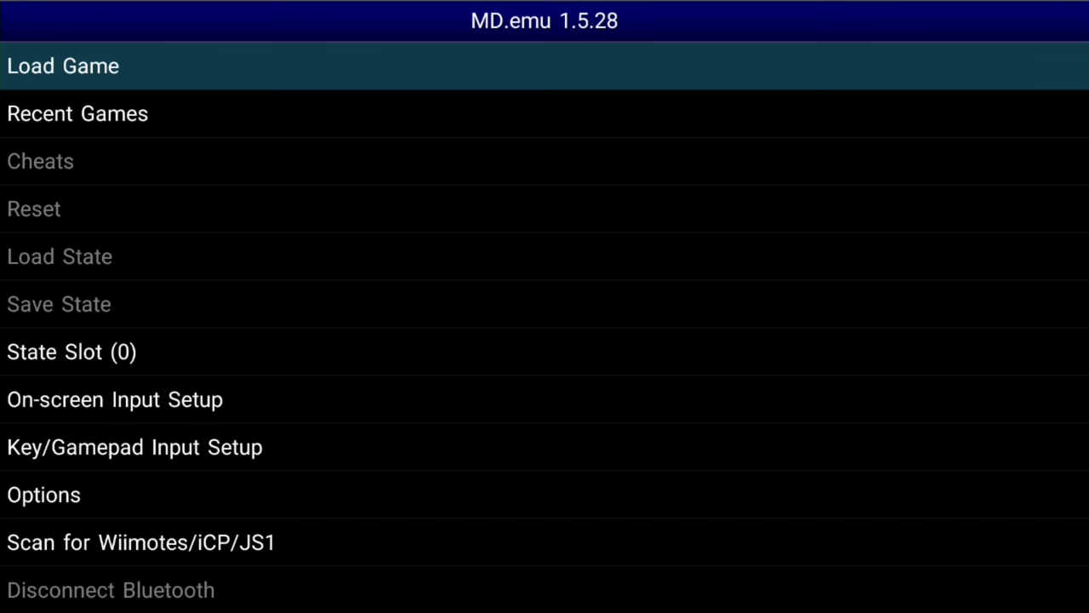
Open the System Options of the emulator.
{"action": "key", "text": "Down"}
{"action": "key", "text": "Down"}
{"action": "key", "text": "Down"}
{"action": "key", "text": "Down"}
{"action": "key", "text": "Down"}
{"action": "key", "text": "Down"}
{"action": "key", "text": "Down"}
{"action": "key", "text": "Down"}
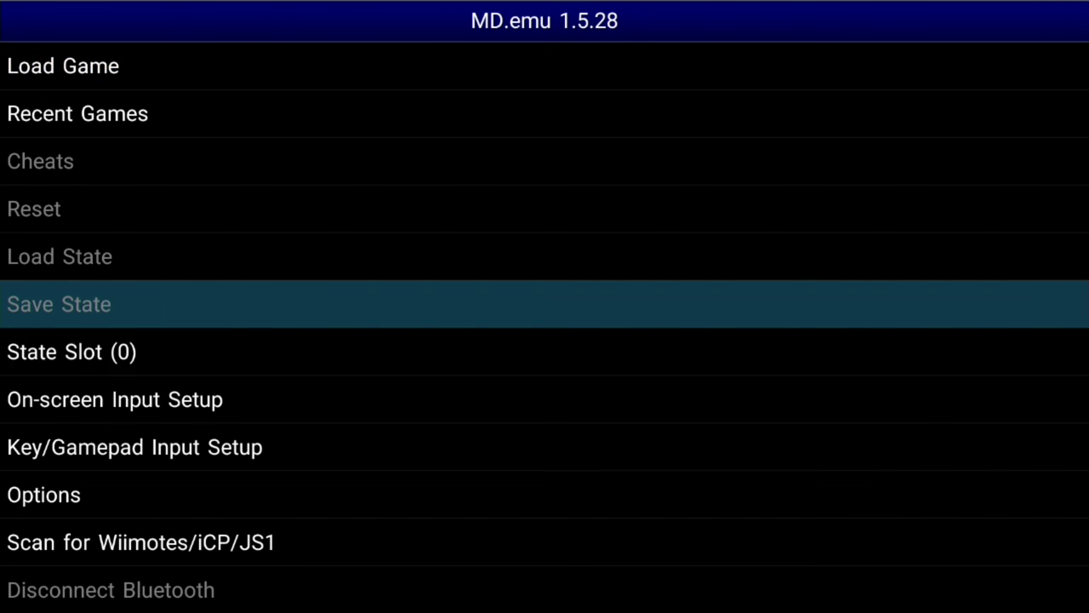
{"action": "key", "text": "Down"}
{"action": "key", "text": "Return"}
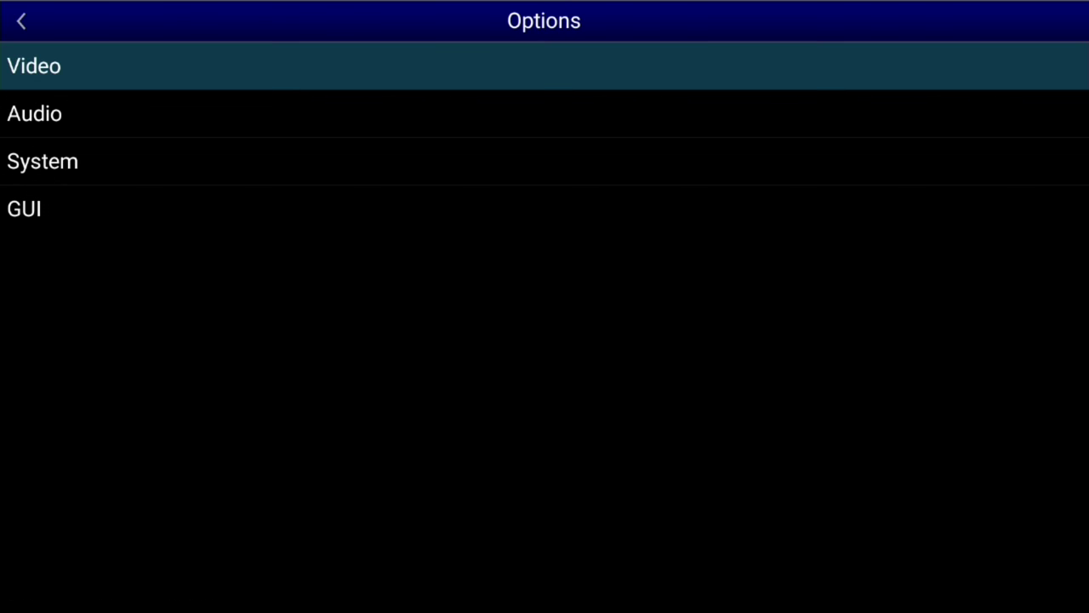
{"action": "key", "text": "Down"}
{"action": "key", "text": "Down"}
{"action": "key", "text": "Return"}
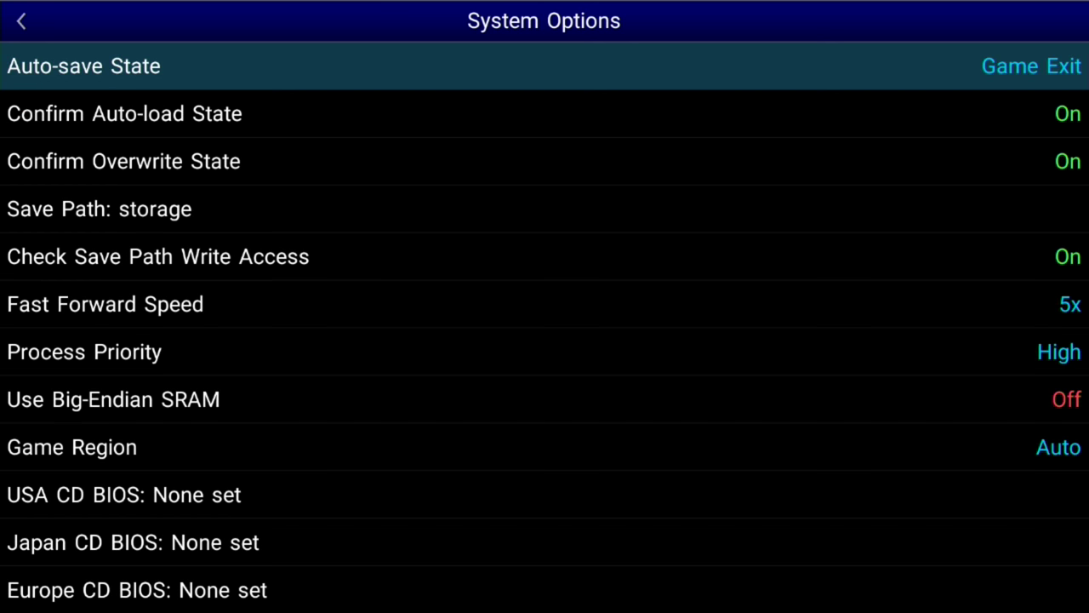
Open the Save Path setting's folder browser in System Options.
{"action": "key", "text": "Down"}
{"action": "key", "text": "Down"}
{"action": "key", "text": "Down"}
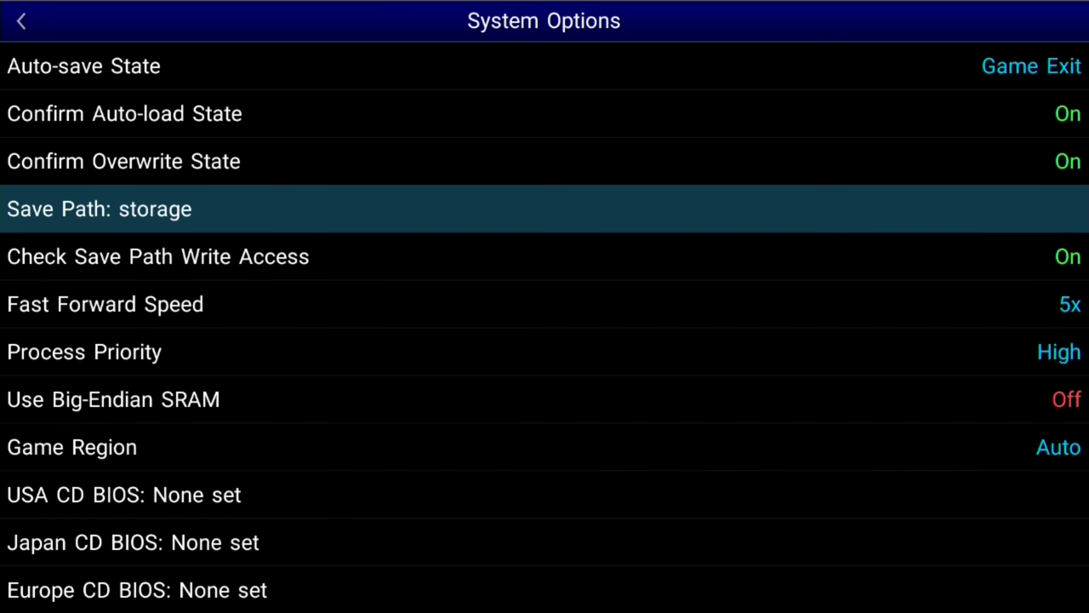
{"action": "key", "text": "Down"}
{"action": "key", "text": "Down"}
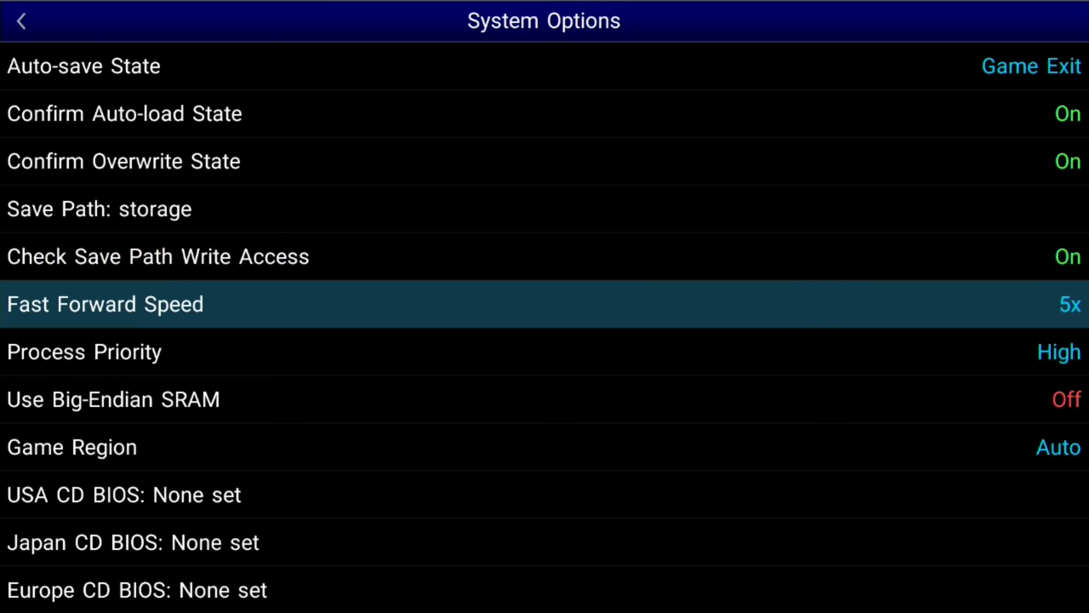
{"action": "key", "text": "Up"}
{"action": "key", "text": "Up"}
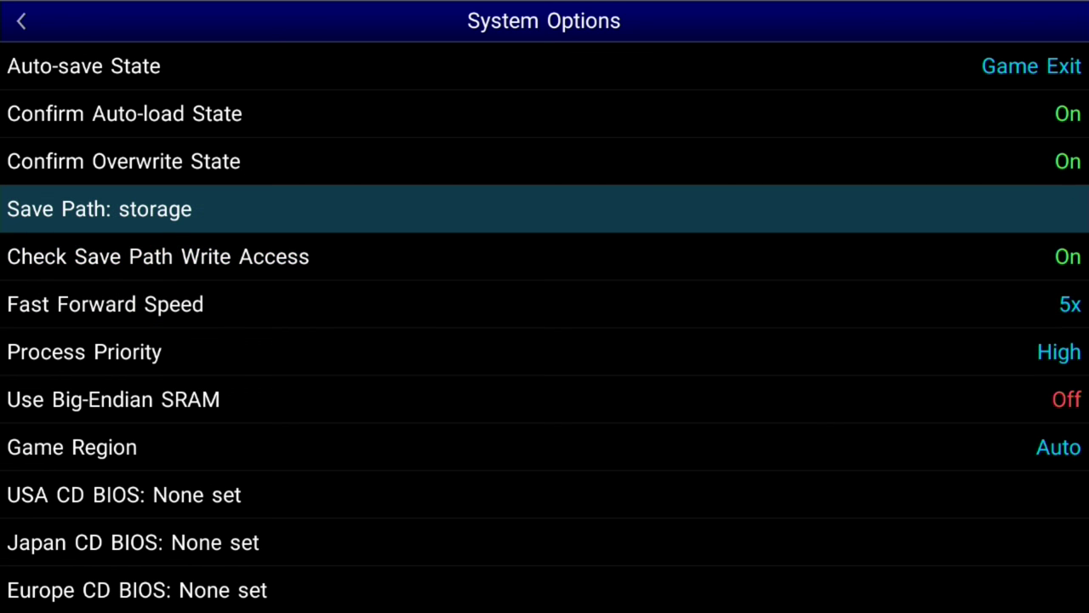
{"action": "key", "text": "Return"}
{"action": "key", "text": "Return"}
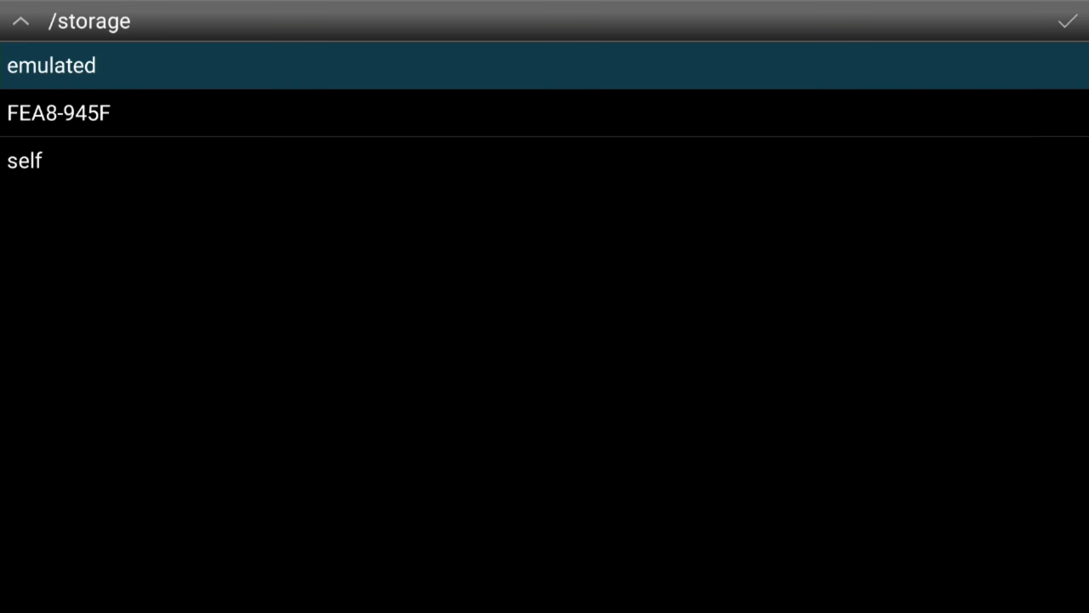
Try to open the emulated folder and go back up to the root directory.
{"action": "key", "text": "Down"}
{"action": "key", "text": "Up"}
{"action": "key", "text": "Return"}
{"action": "key", "text": "Escape"}
{"action": "key", "text": "Escape"}
Navigate from the root directory to the /storage/emulated/0 folder.
{"action": "key", "text": "Down"}
{"action": "key", "text": "Down"}
{"action": "key", "text": "Down"}
{"action": "key", "text": "Down"}
{"action": "key", "text": "Down"}
{"action": "key", "text": "Down"}
{"action": "key", "text": "Down"}
{"action": "key", "text": "Down"}
{"action": "key", "text": "Down"}
{"action": "key", "text": "Down"}
{"action": "key", "text": "Down"}
{"action": "key", "text": "Down"}
{"action": "key", "text": "Down"}
{"action": "key", "text": "Down"}
{"action": "key", "text": "Down"}
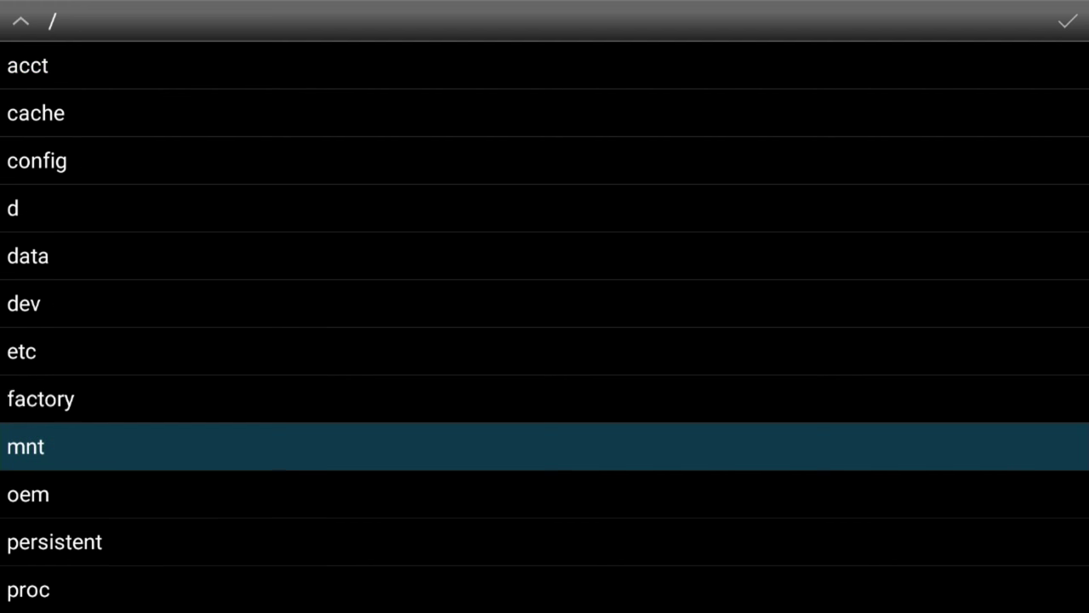
{"action": "key", "text": "Down"}
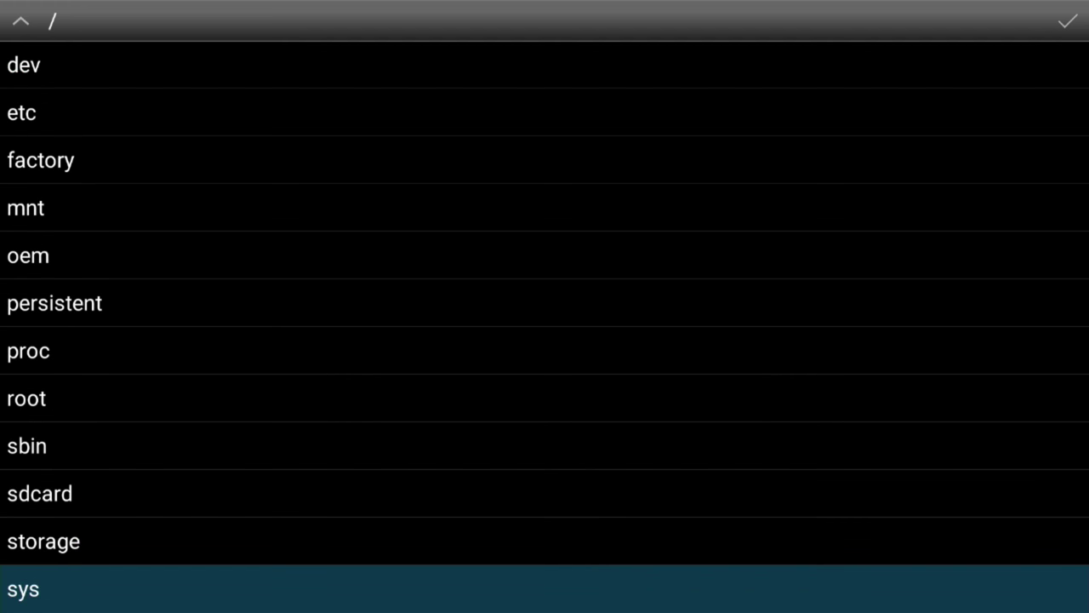
{"action": "key", "text": "Up"}
{"action": "key", "text": "Return"}
Set the emulator's save path to the /storage/emulated/0/retro folder.
{"action": "key", "text": "Down"}
{"action": "key", "text": "Down"}
{"action": "key", "text": "Down"}
{"action": "key", "text": "Down"}
{"action": "key", "text": "Down"}
{"action": "key", "text": "Down"}
{"action": "key", "text": "Down"}
{"action": "key", "text": "Down"}
{"action": "key", "text": "Down"}
{"action": "key", "text": "Down"}
{"action": "key", "text": "Down"}
{"action": "key", "text": "Down"}
{"action": "key", "text": "Down"}
{"action": "key", "text": "Down"}
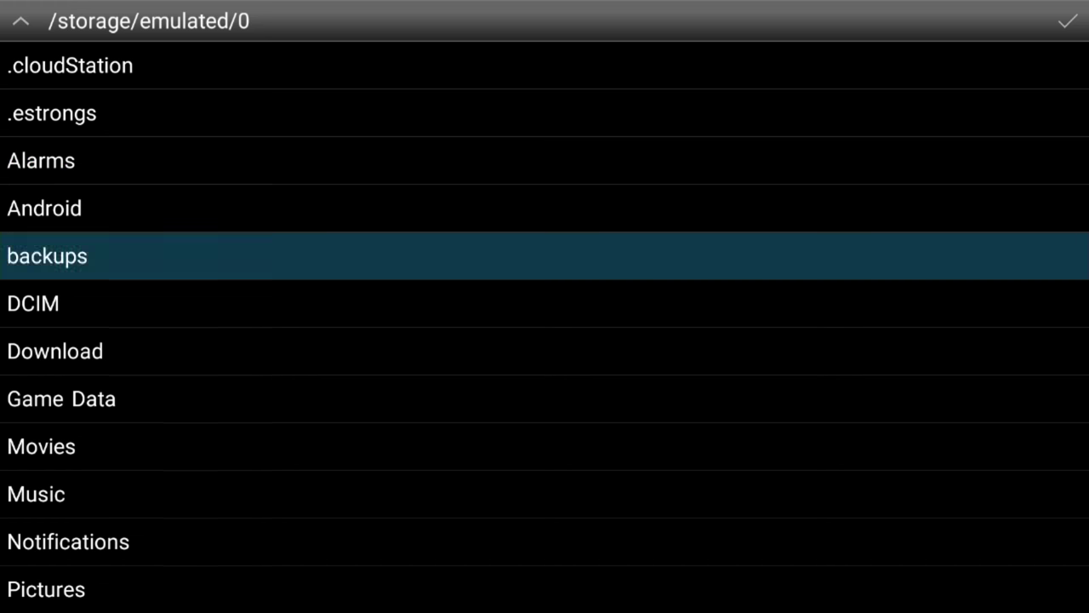
{"action": "key", "text": "Down"}
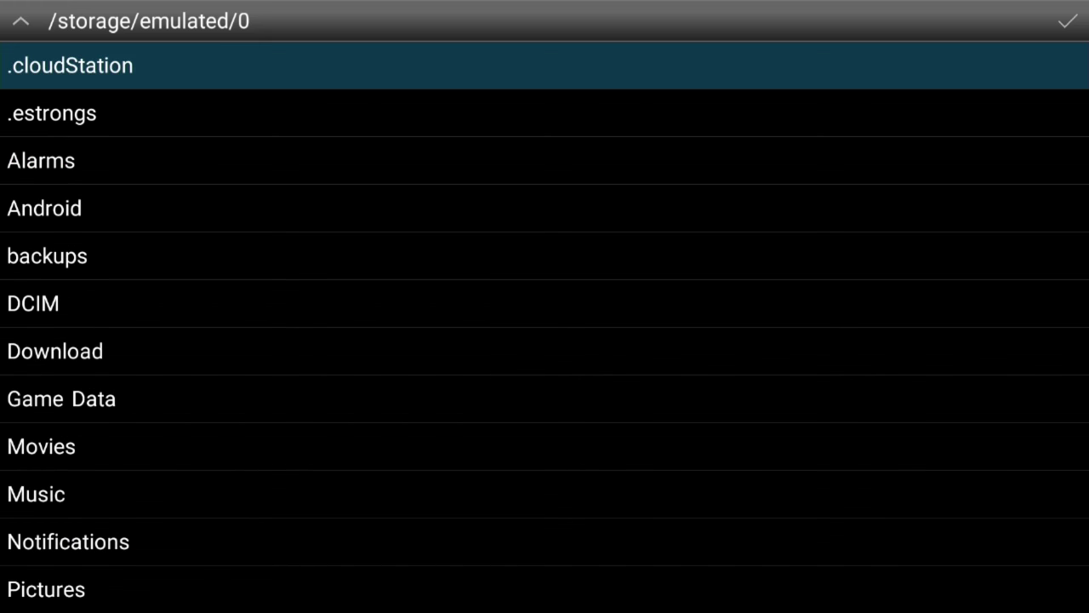
{"action": "key", "text": "Up"}
{"action": "key", "text": "Up"}
{"action": "key", "text": "Return"}
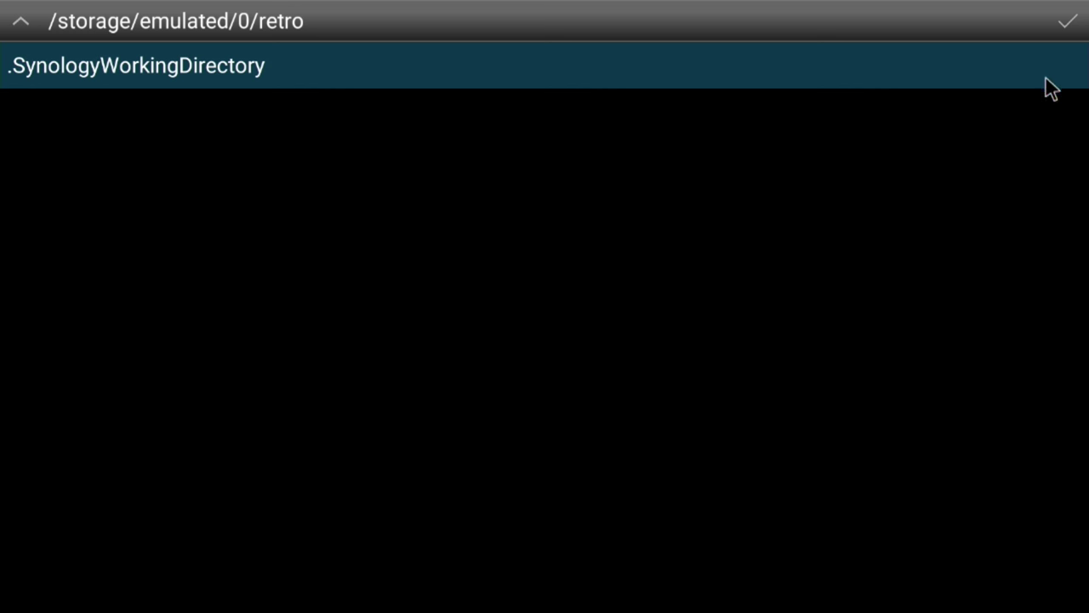
{"action": "left_click", "coordinate": [1065, 25]}
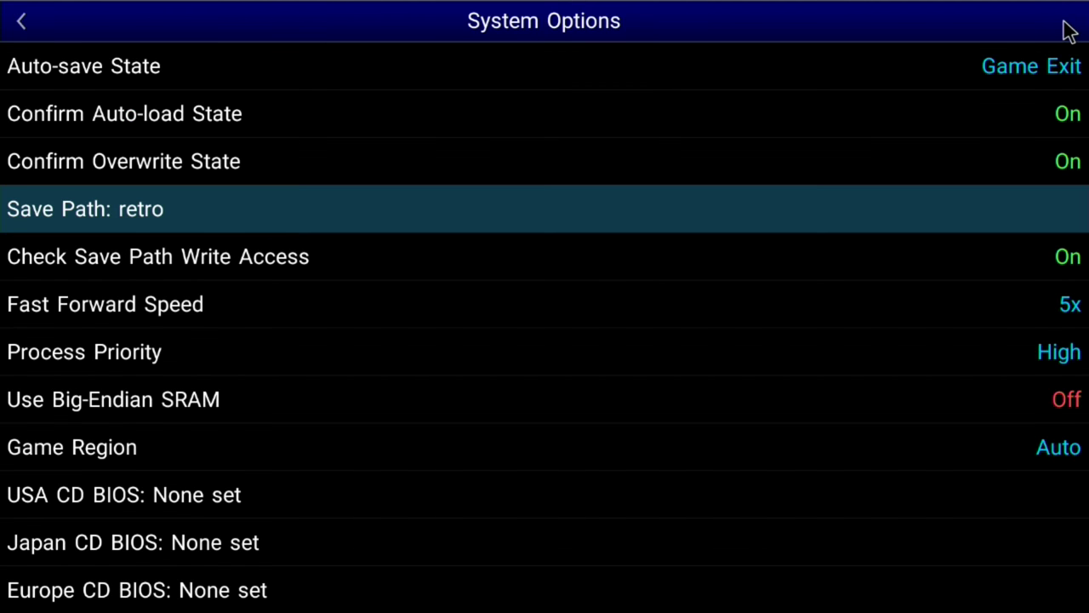
Leave System Options and return to the emulator's main menu.
{"action": "left_click", "coordinate": [683, 180]}
{"action": "key", "text": "Escape"}
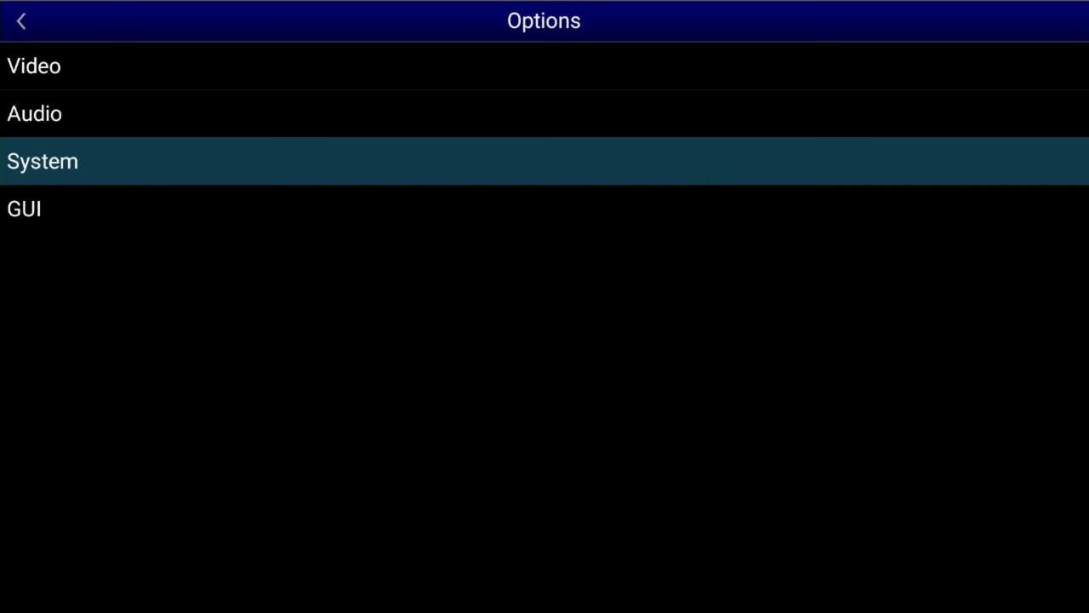
{"action": "key", "text": "Escape"}
{"action": "key", "text": "Up"}
{"action": "key", "text": "Up"}
{"action": "key", "text": "Up"}
{"action": "key", "text": "Up"}
{"action": "key", "text": "Up"}
{"action": "key", "text": "Up"}
{"action": "key", "text": "Up"}
{"action": "key", "text": "Up"}
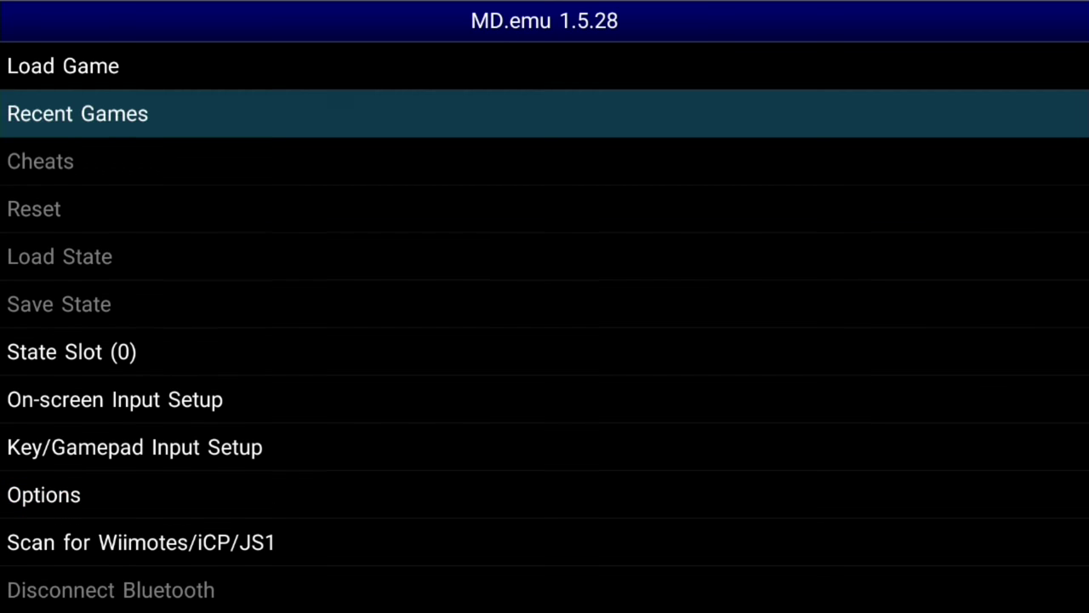
Load Ghouls 'N Ghosts (JUE) (REV 02) [!].bin from /storage/FEA8-945F and continue from its auto-save state.
{"action": "key", "text": "Up"}
{"action": "key", "text": "Return"}
{"action": "key", "text": "Down"}
{"action": "key", "text": "Down"}
{"action": "key", "text": "Down"}
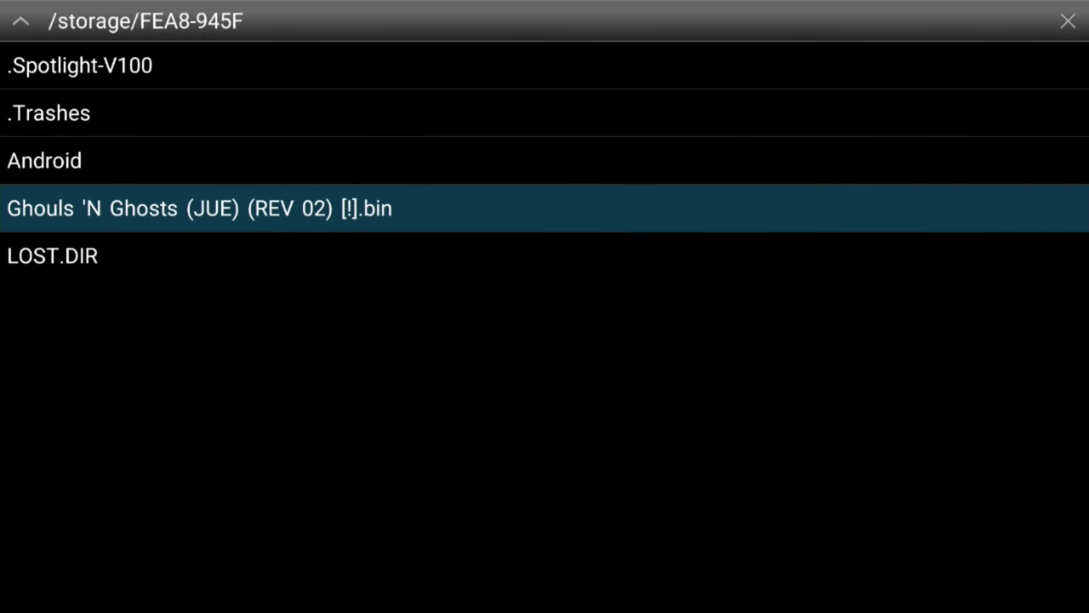
{"action": "key", "text": "Return"}
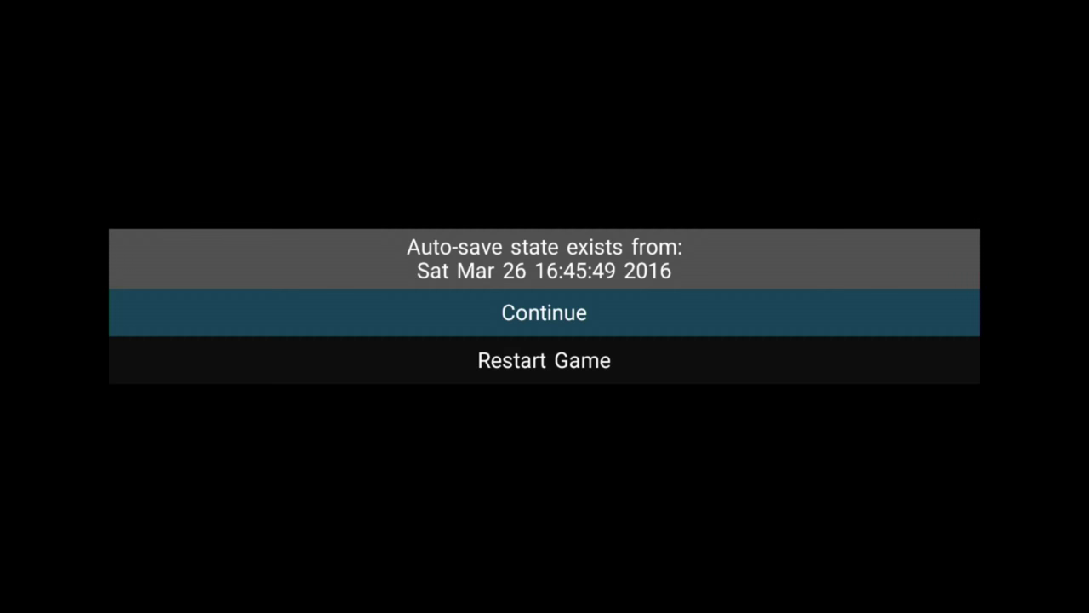
{"action": "key", "text": "Return"}
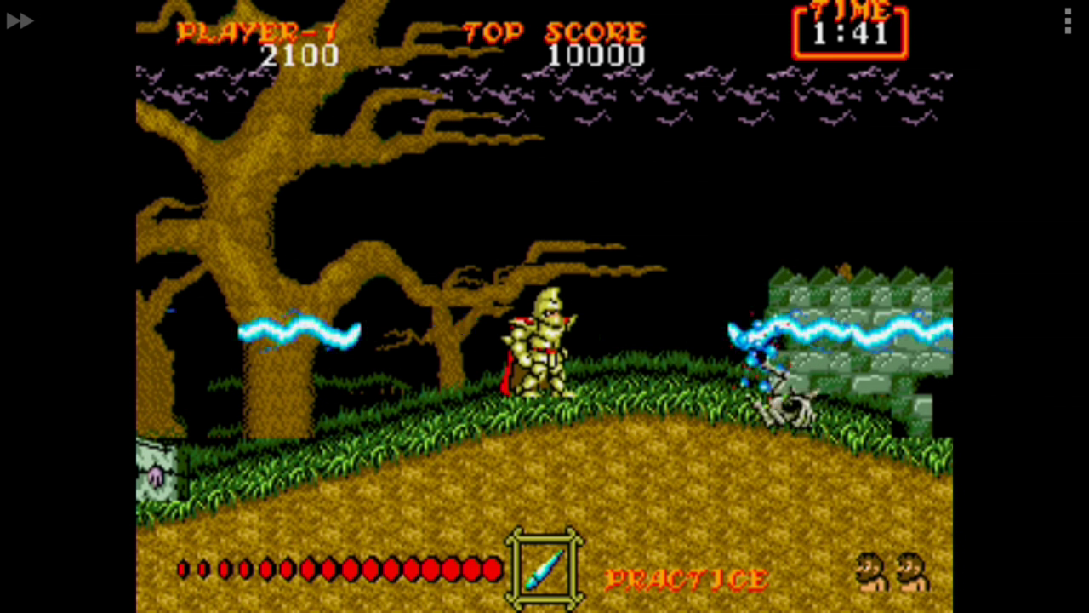
Play on in Ghouls 'N Ghosts, moving the knight forward over the stone walls while jumping and throwing lances.
{"action": "key", "text": "Right"}
{"action": "key", "text": "z"}
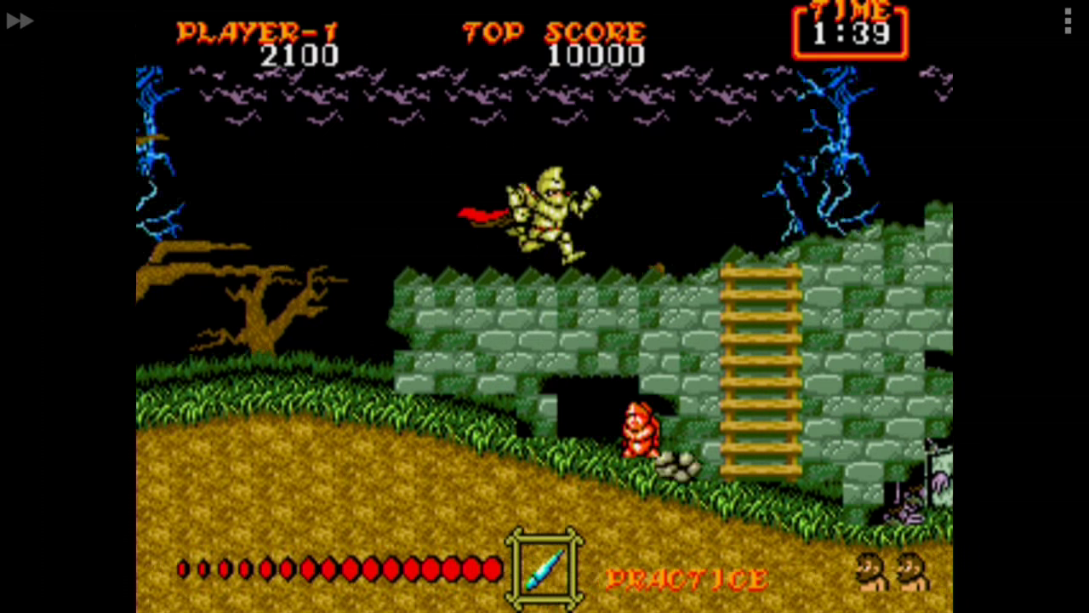
{"action": "key", "text": "Right"}
{"action": "key", "text": "x"}
{"action": "key", "text": "z"}
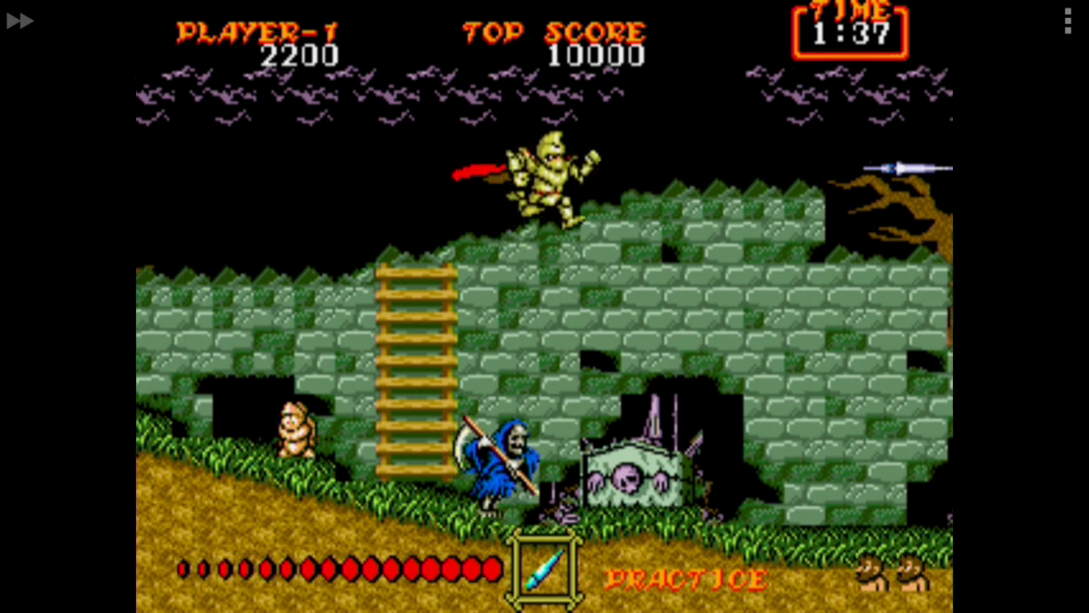
{"action": "key", "text": "Right"}
{"action": "key", "text": "x"}
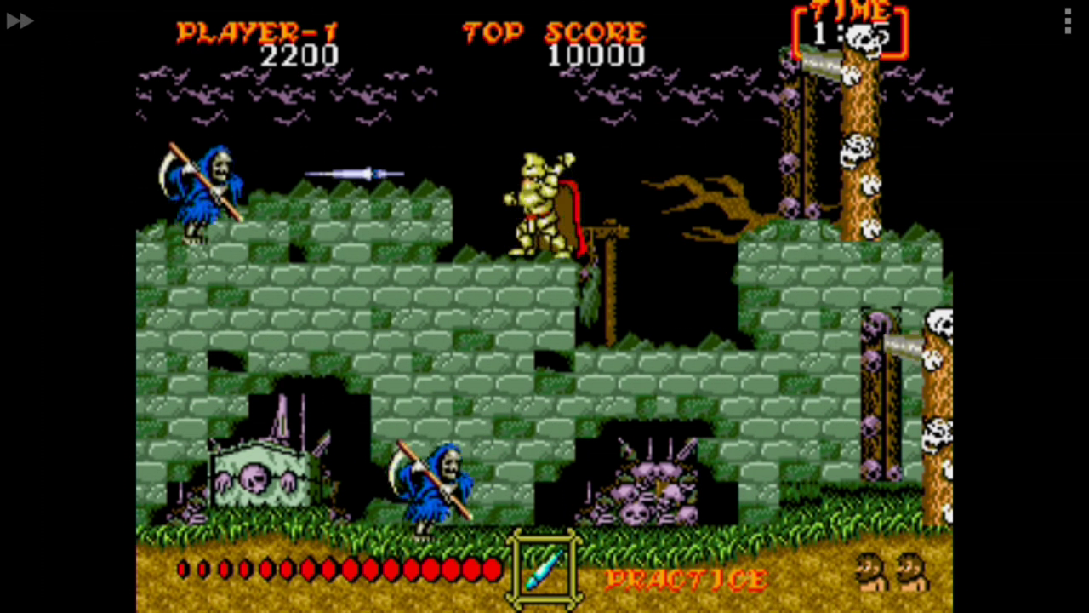
{"action": "key", "text": "Right"}
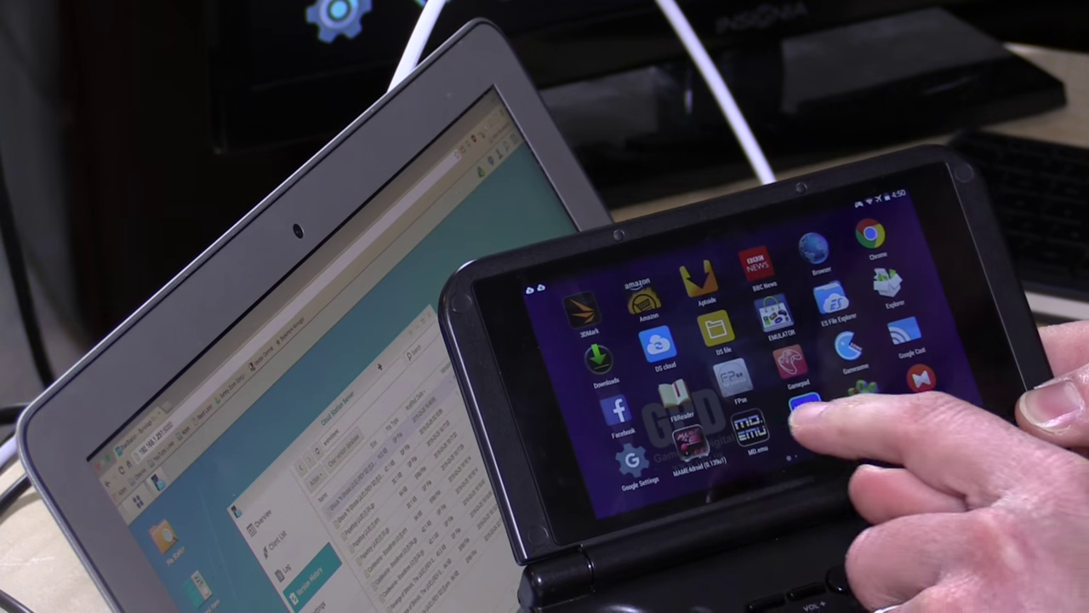
Open MD.emu on the handheld and continue Ghouls 'N Ghosts (JUE) (REV 02) [!] from the recent games with its auto-save state.
{"action": "left_click", "coordinate": [750, 426]}
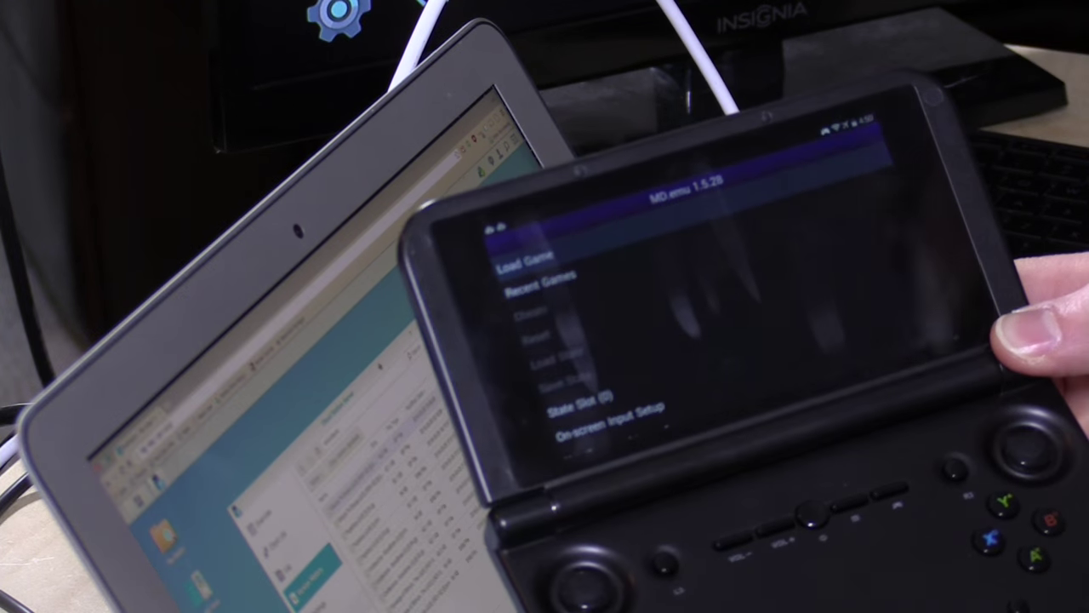
{"action": "key", "text": "Down"}
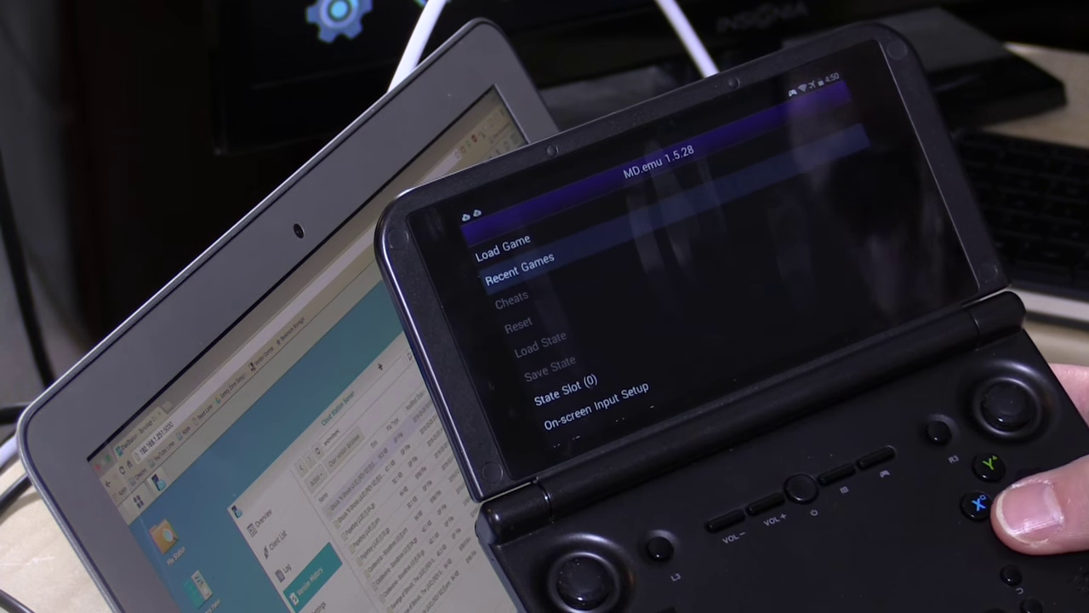
{"action": "key", "text": "Return"}
{"action": "key", "text": "Down"}
{"action": "key", "text": "Down"}
{"action": "key", "text": "Down"}
{"action": "key", "text": "Down"}
{"action": "key", "text": "Down"}
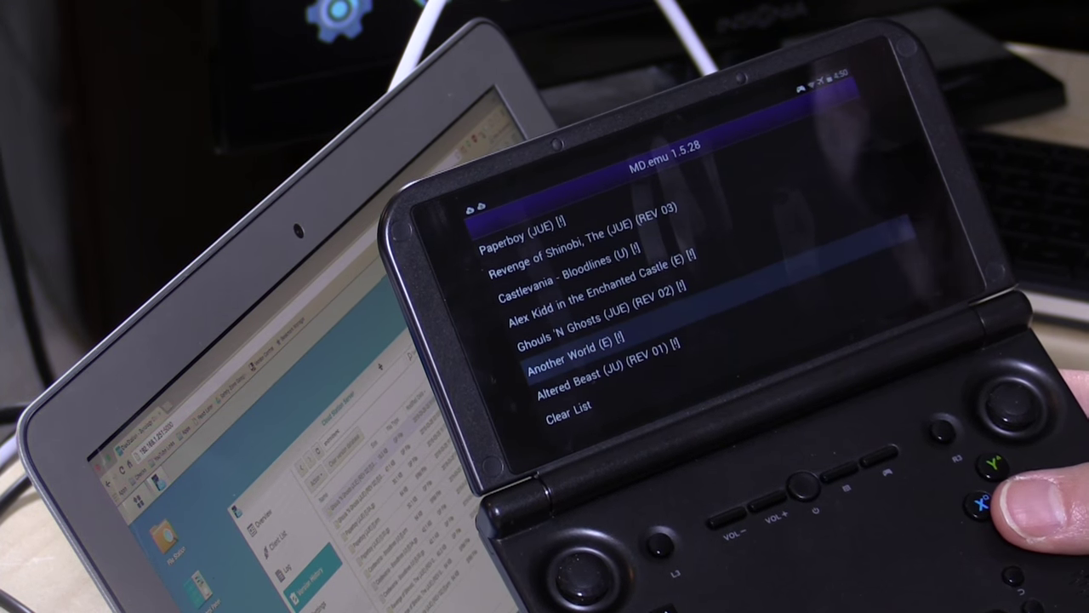
{"action": "key", "text": "Up"}
{"action": "key", "text": "Return"}
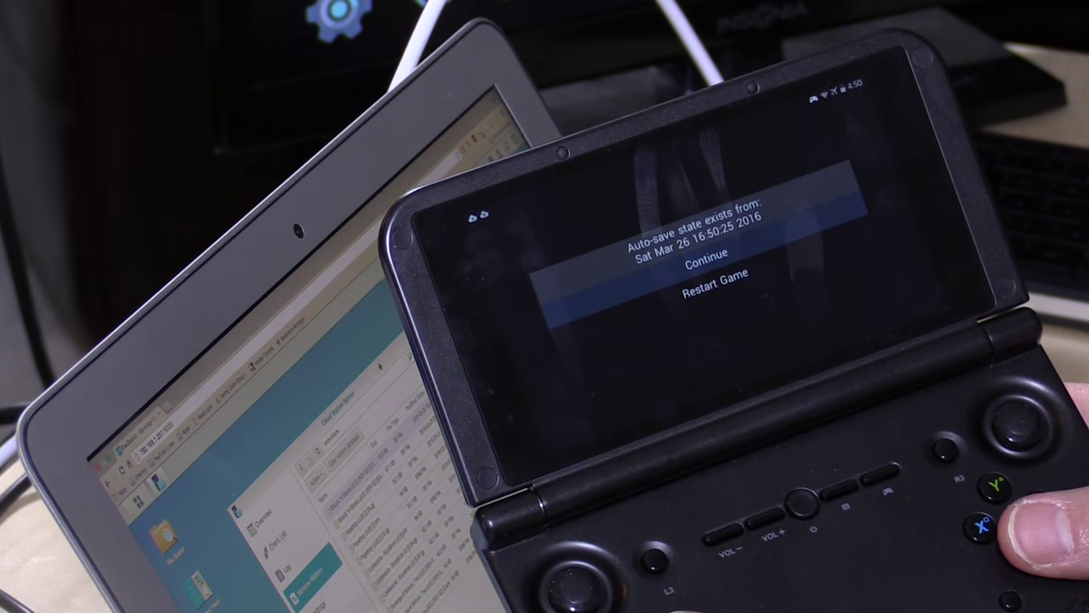
{"action": "key", "text": "Return"}
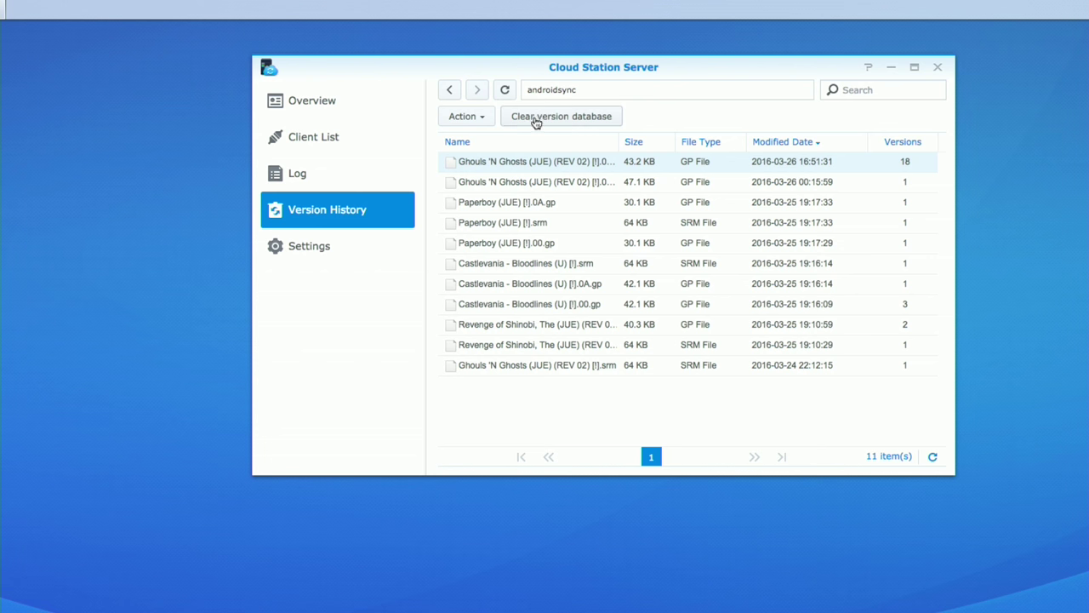
Switch to Cloud Station Server and examine which devices created the previous versions of the most recent Ghouls 'N Ghosts save, then close the list.
{"action": "left_click", "coordinate": [476, 118]}
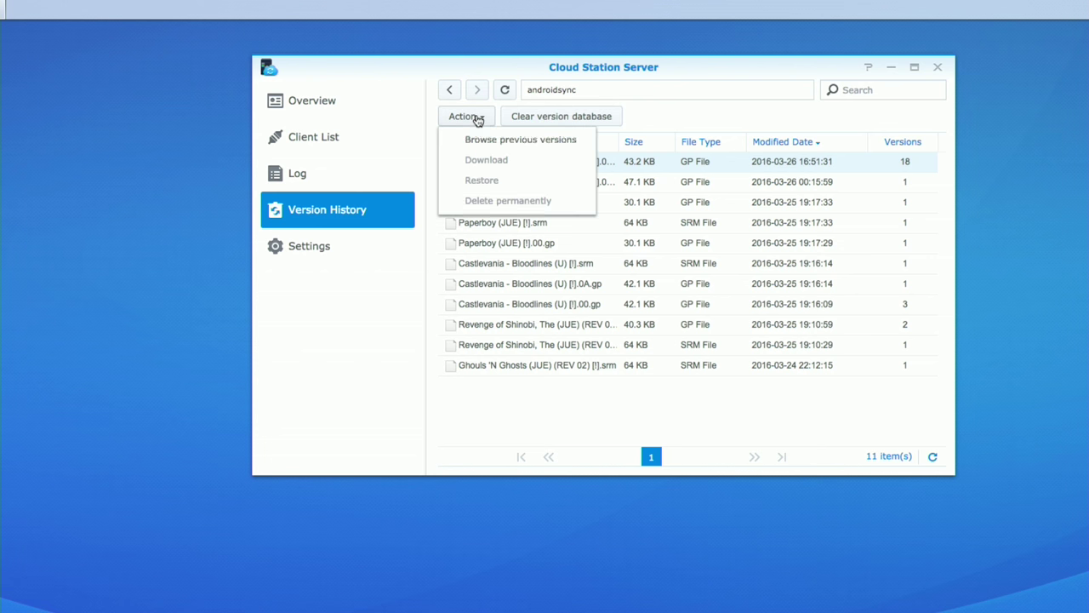
{"action": "left_click", "coordinate": [482, 148]}
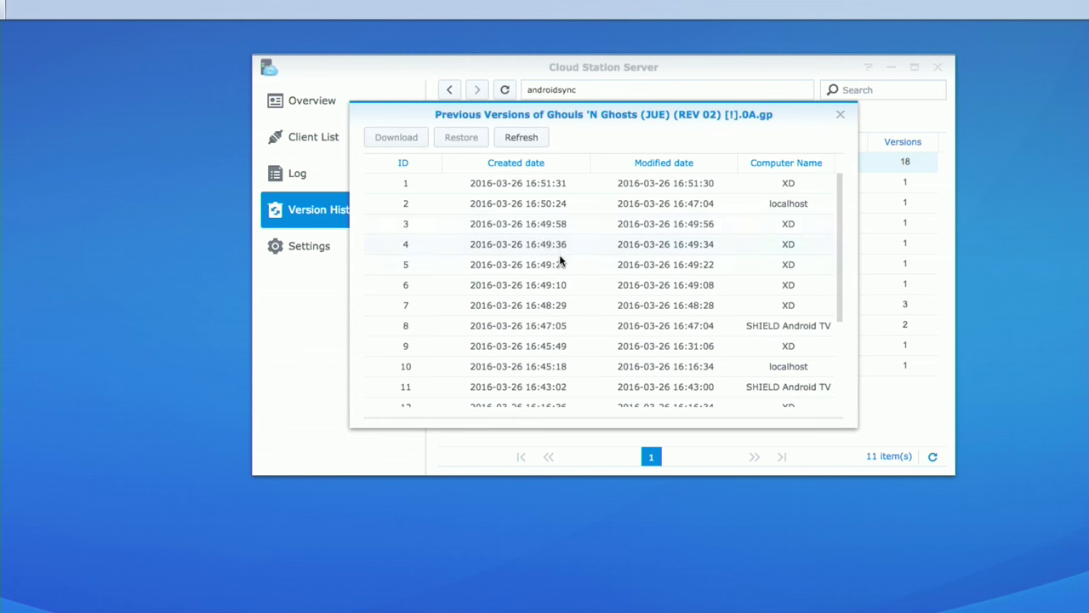
{"action": "scroll", "coordinate": [536, 236], "scroll_direction": "down", "scroll_amount": 3}
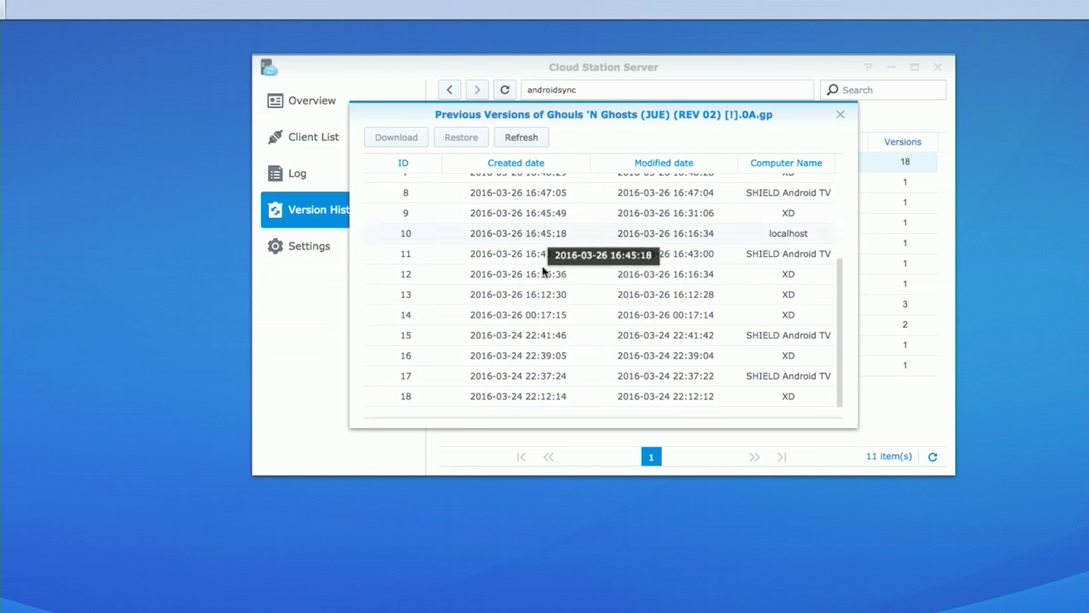
{"action": "scroll", "coordinate": [589, 349], "scroll_direction": "up", "scroll_amount": 1}
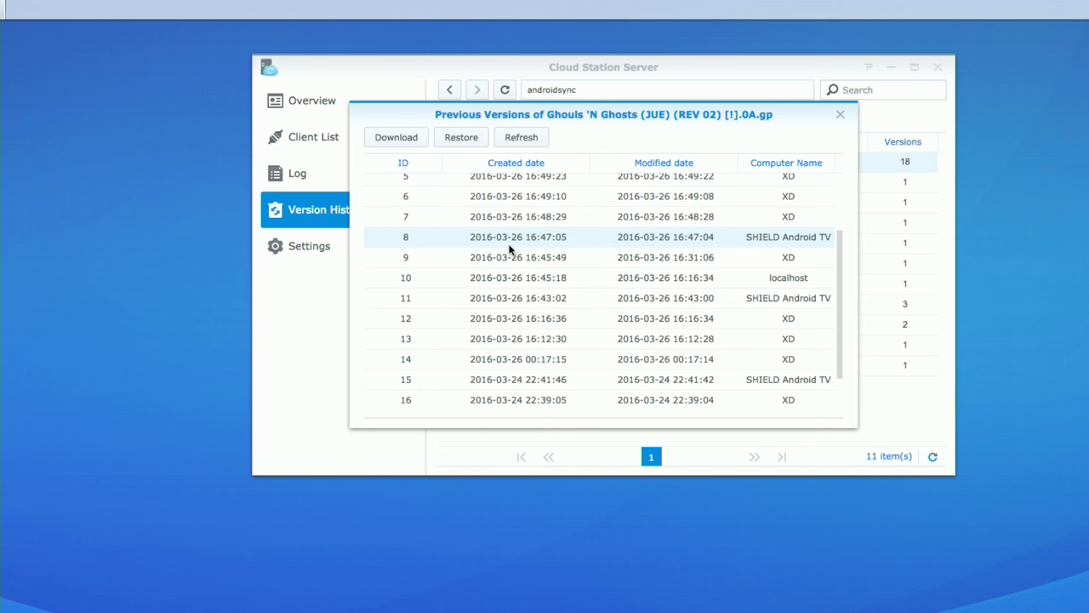
{"action": "scroll", "coordinate": [510, 248], "scroll_direction": "up", "scroll_amount": 2}
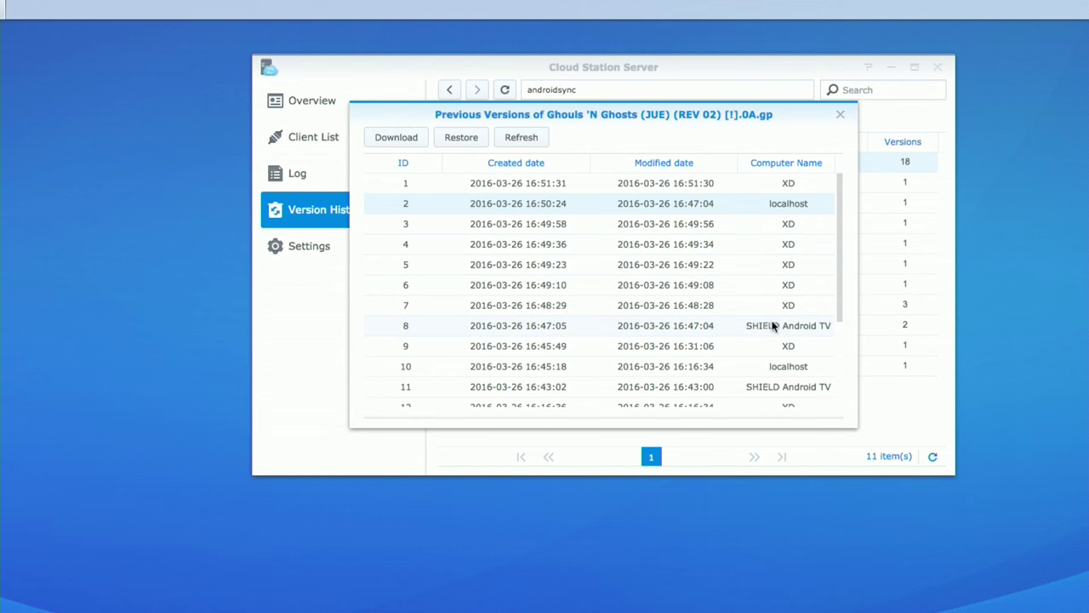
{"action": "left_click", "coordinate": [773, 327]}
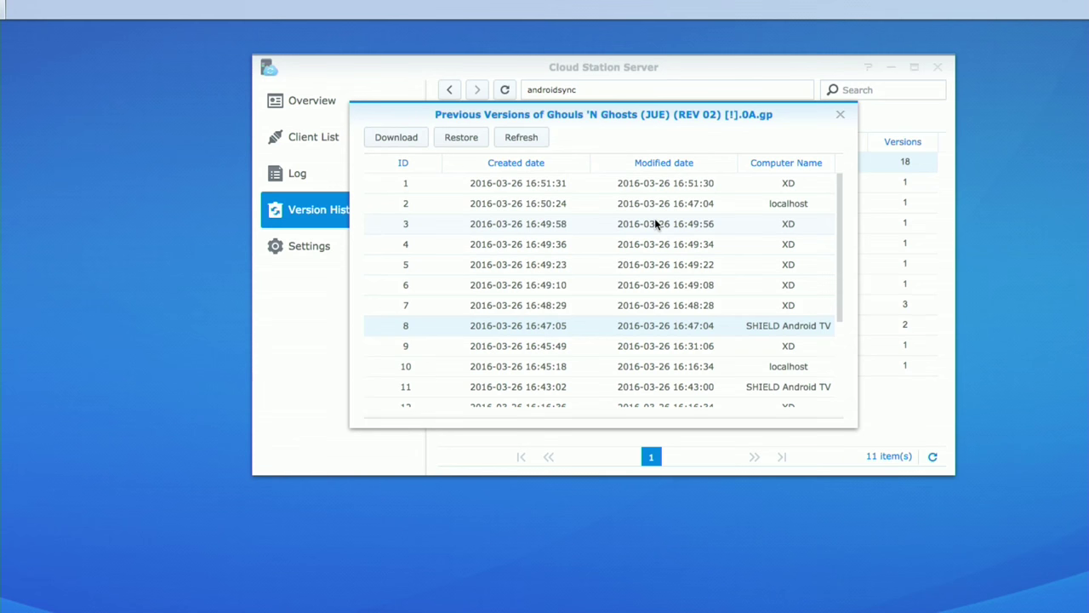
{"action": "left_click", "coordinate": [841, 115]}
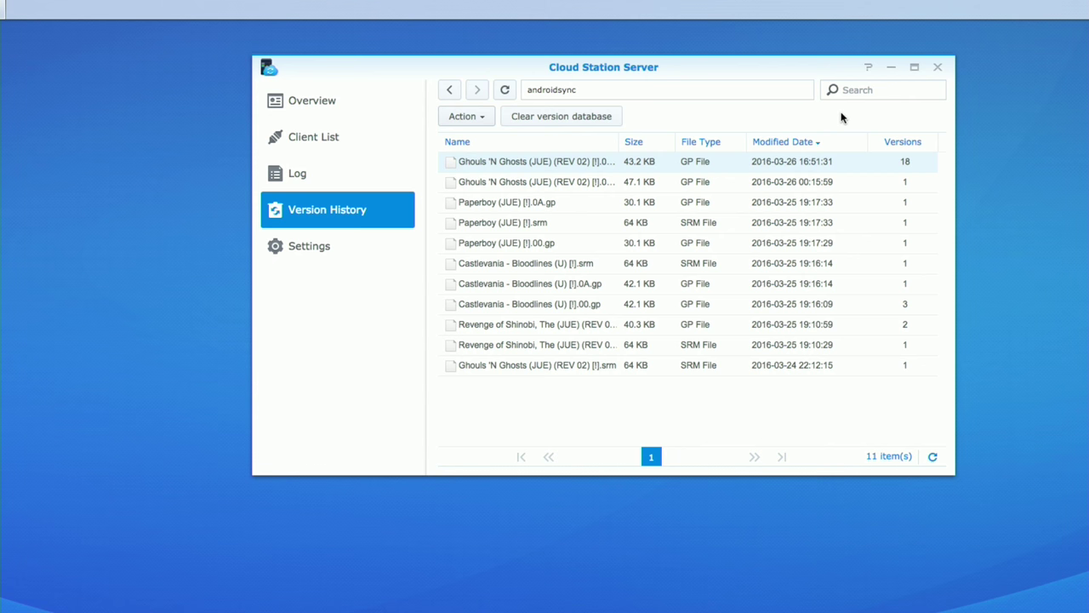